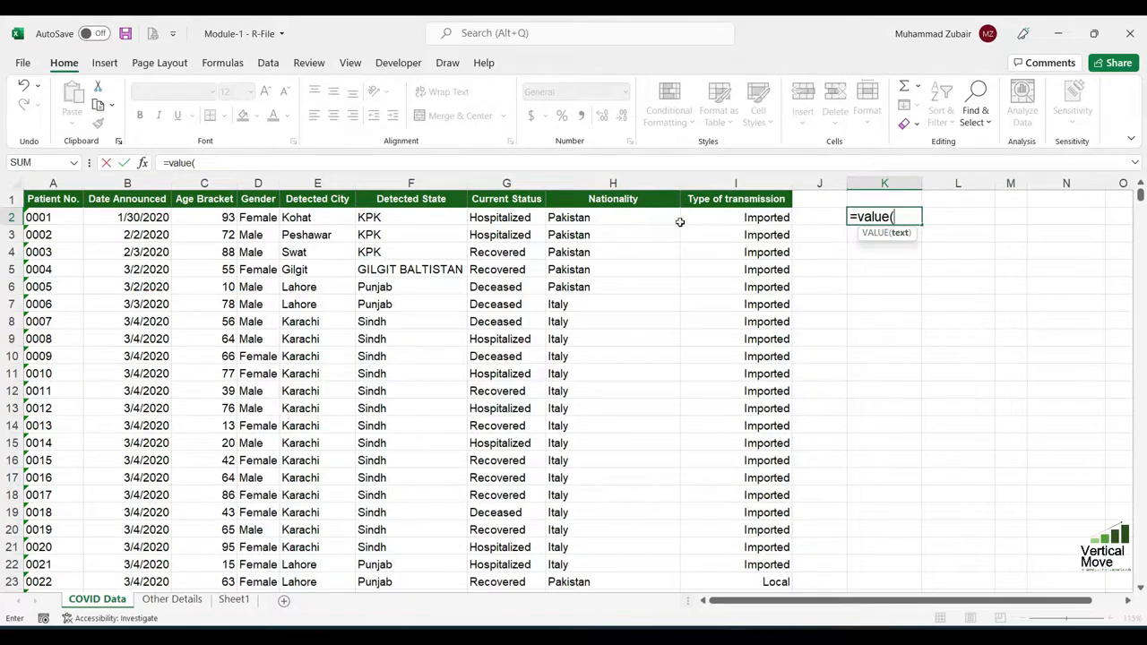
Complete the formula =VALUE(A2) in cell K2 to convert the first patient number from text to a number
{"action": "left_click", "coordinate": [55, 215]}
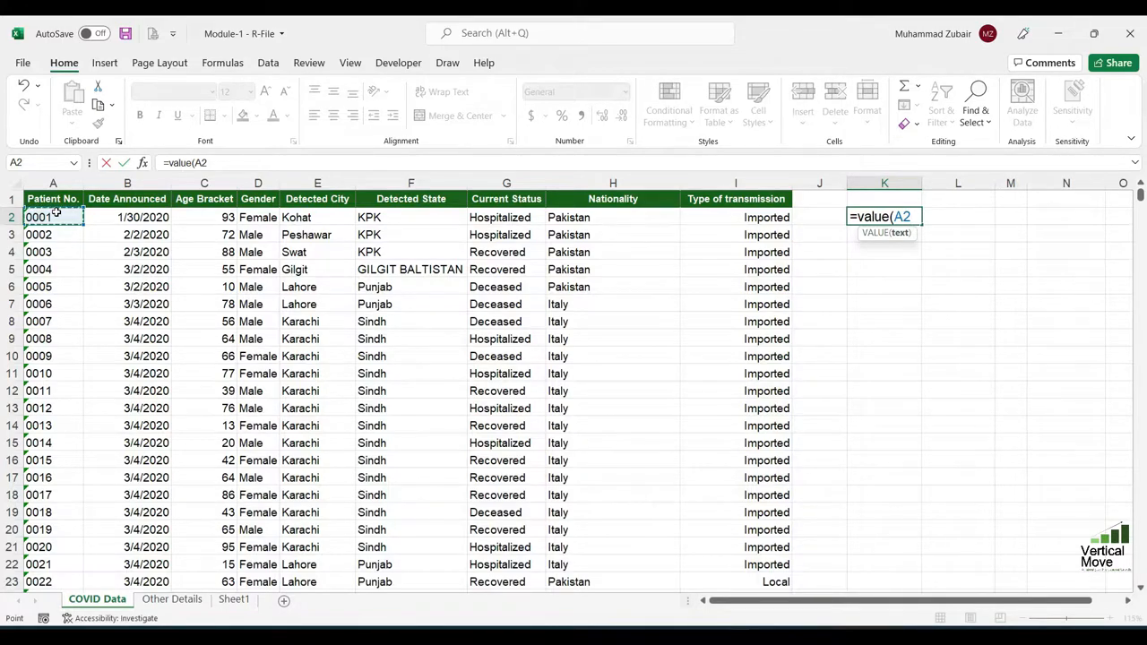
{"action": "type", "text": ")"}
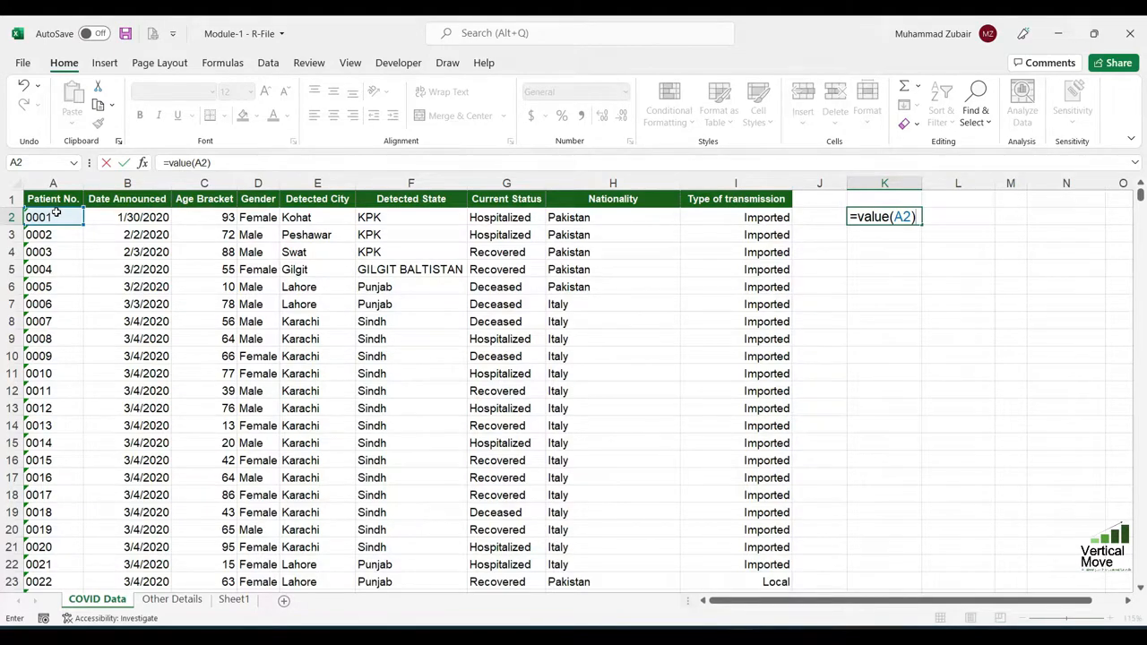
{"action": "key", "text": "Return"}
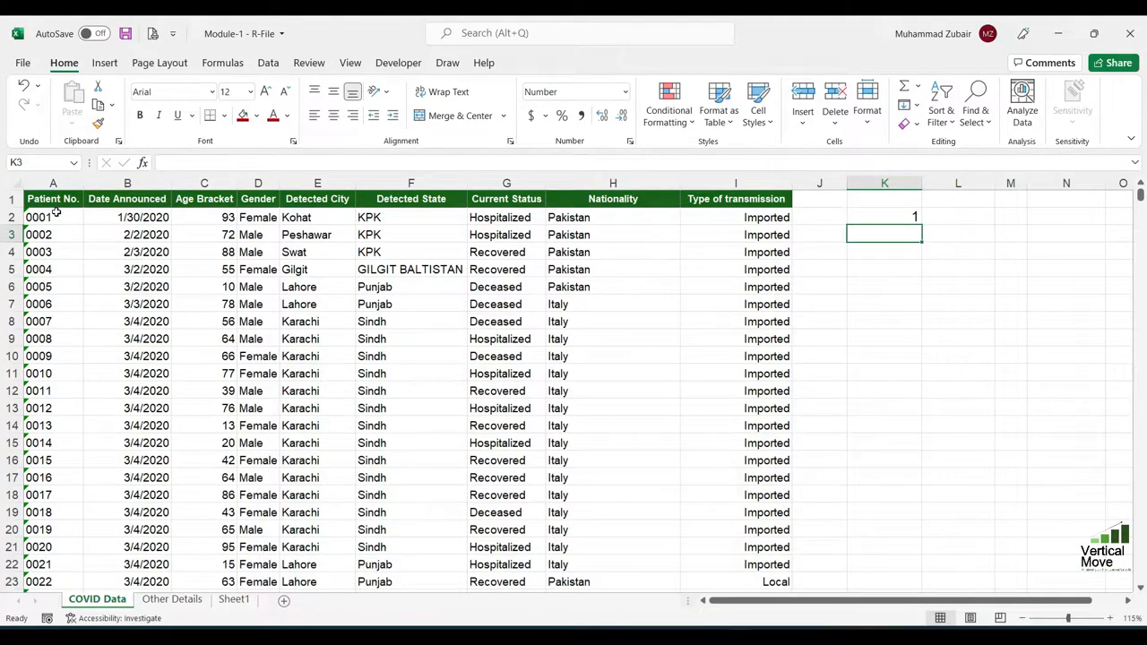
{"action": "key", "text": "Up"}
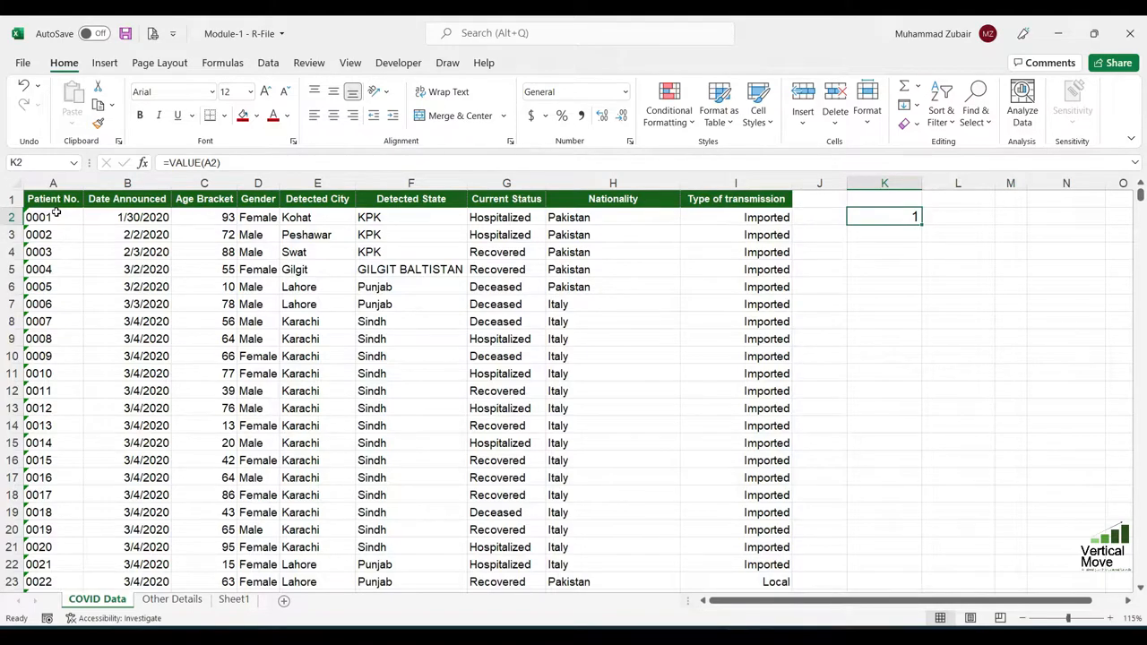
Enter the formula =VALUE(B2) in cell L2 to convert the first announcement date to its serial number
{"action": "key", "text": "Right"}
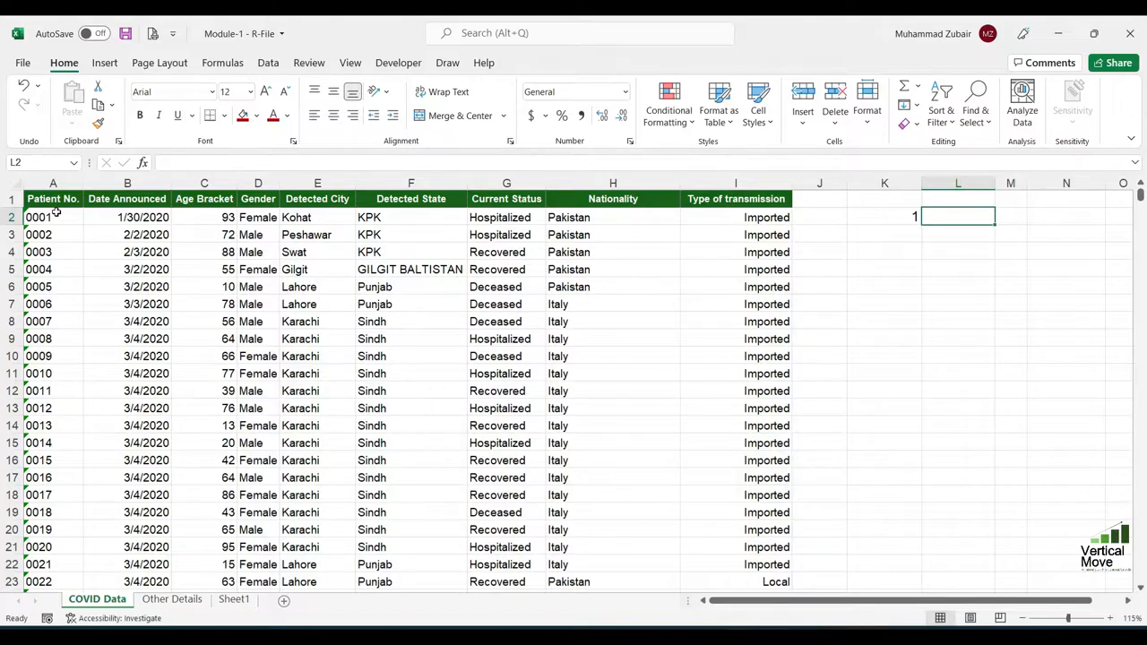
{"action": "type", "text": "="}
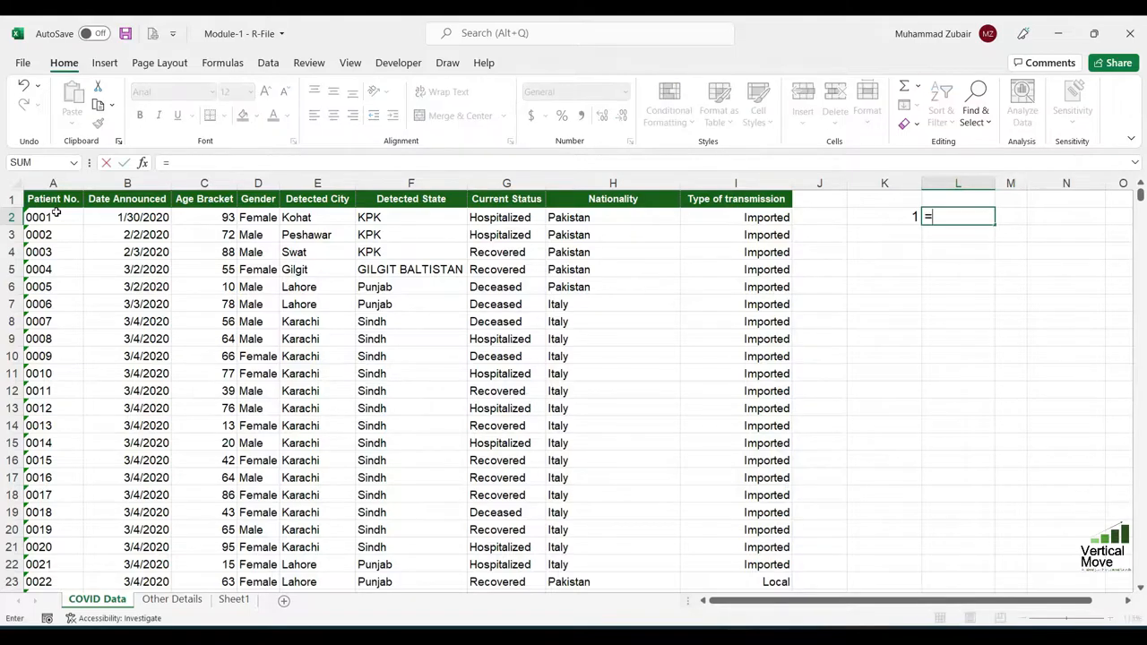
{"action": "type", "text": "value("}
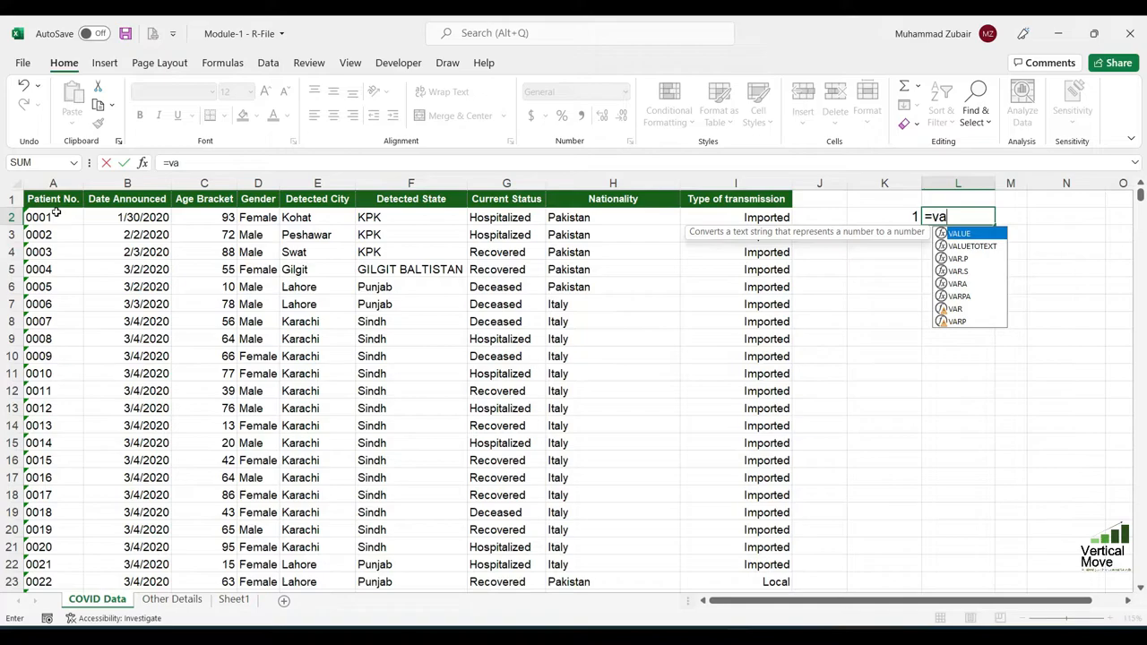
{"action": "key", "text": "Left"}
{"action": "key", "text": "Left"}
{"action": "key", "text": "Left"}
{"action": "key", "text": "Left"}
{"action": "key", "text": "Left"}
{"action": "key", "text": "Left"}
{"action": "key", "text": "Left"}
{"action": "key", "text": "Left"}
{"action": "key", "text": "Left"}
{"action": "key", "text": "Left"}
{"action": "key", "text": "Left"}
{"action": "key", "text": "Right"}
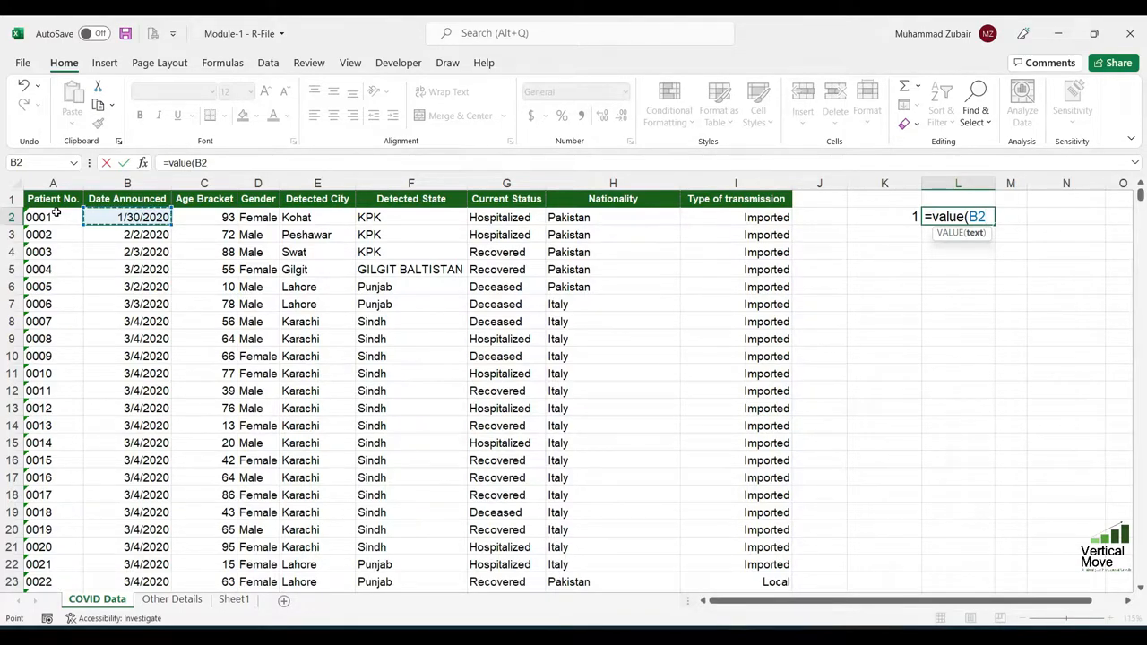
{"action": "key", "text": "Return"}
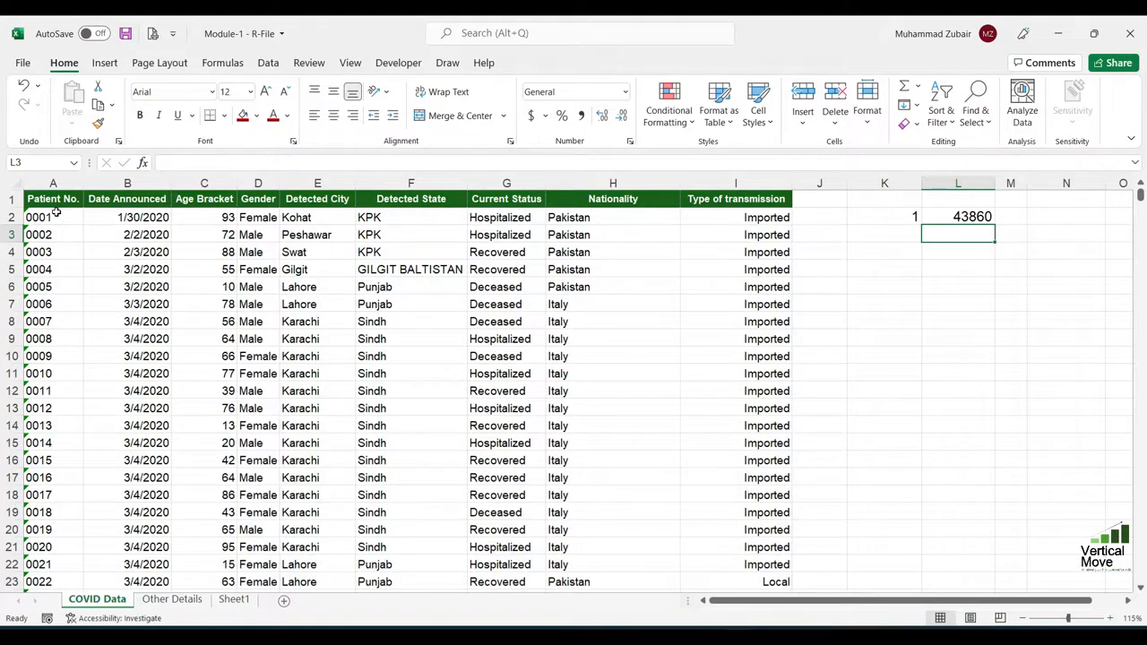
Format cell K2 as Short Date
{"action": "key", "text": "Left"}
{"action": "key", "text": "Up"}
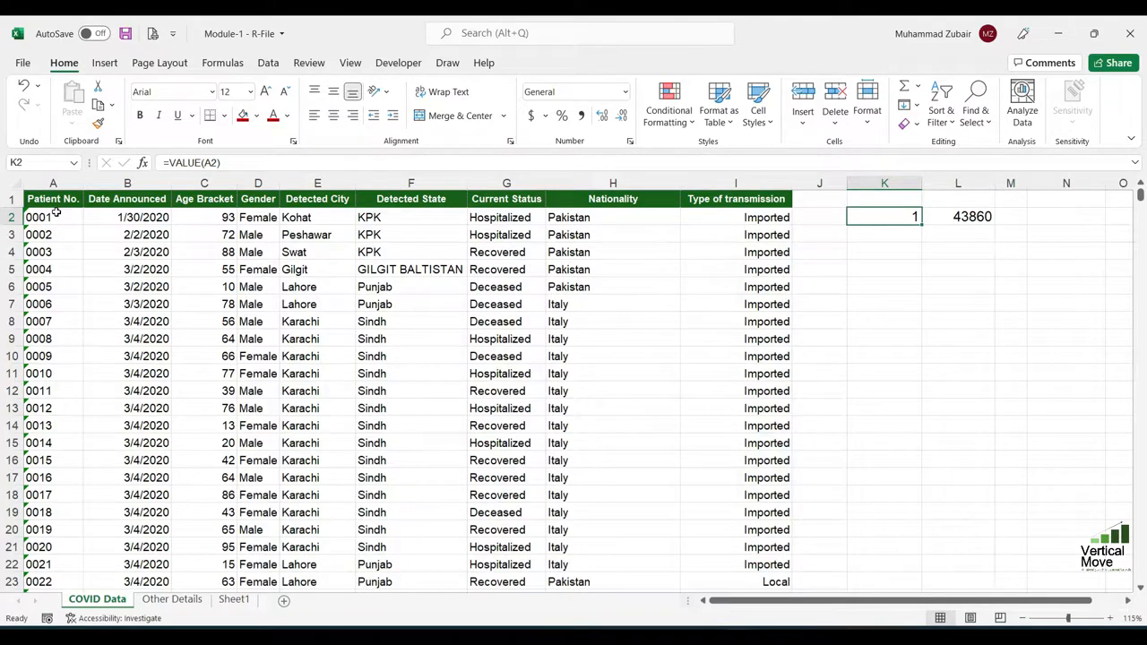
{"action": "left_click", "coordinate": [625, 91]}
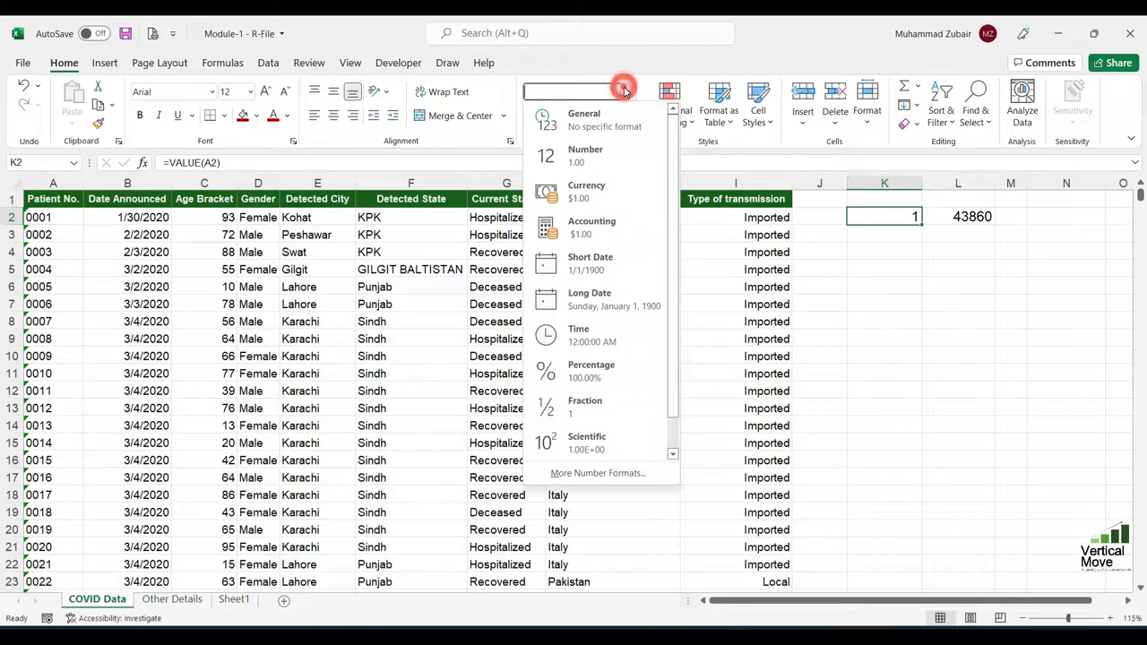
{"action": "left_click", "coordinate": [605, 272]}
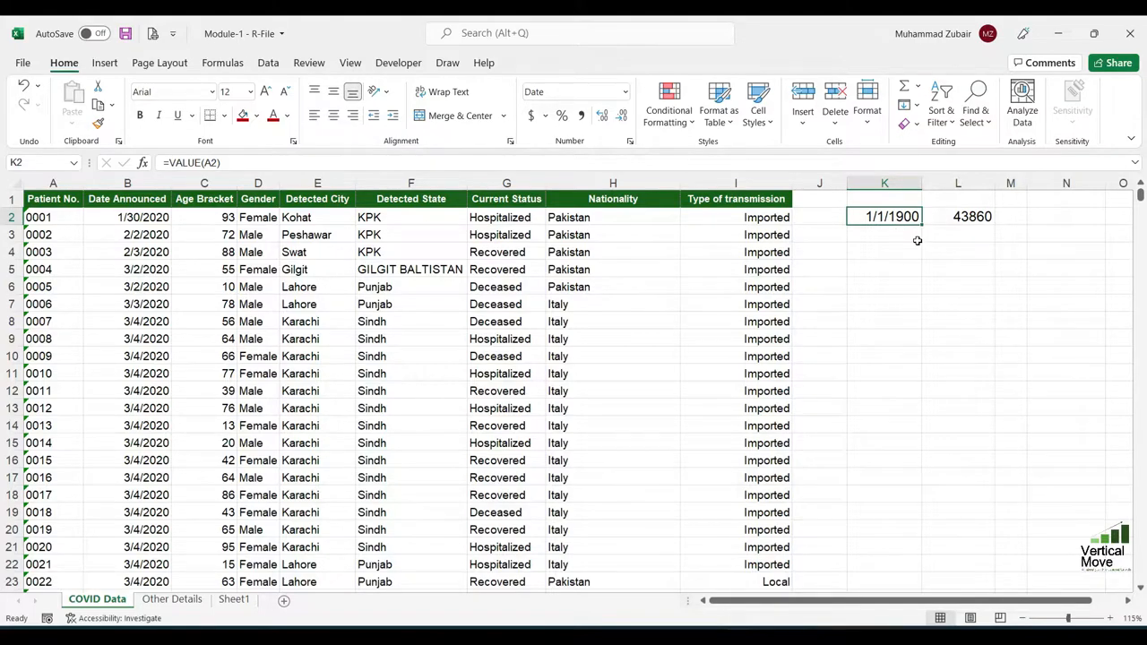
Enter 2 and then -5 in the date-formatted cell K2, and widen column K to check the display
{"action": "type", "text": "2"}
{"action": "key", "text": "Return"}
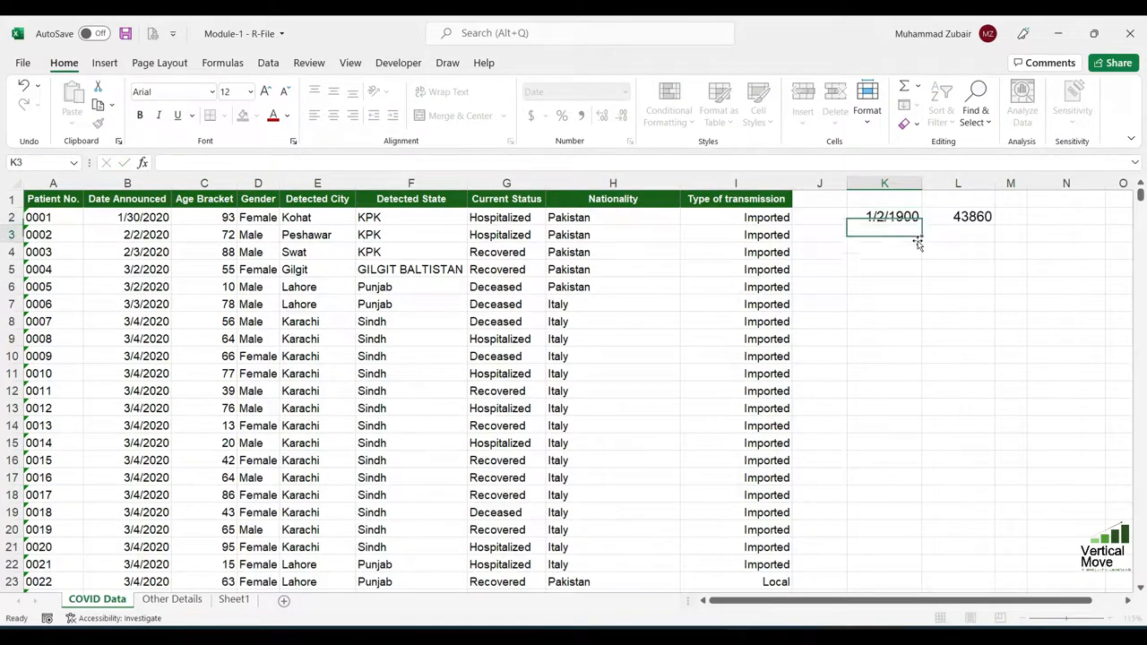
{"action": "key", "text": "Up"}
{"action": "type", "text": "-5"}
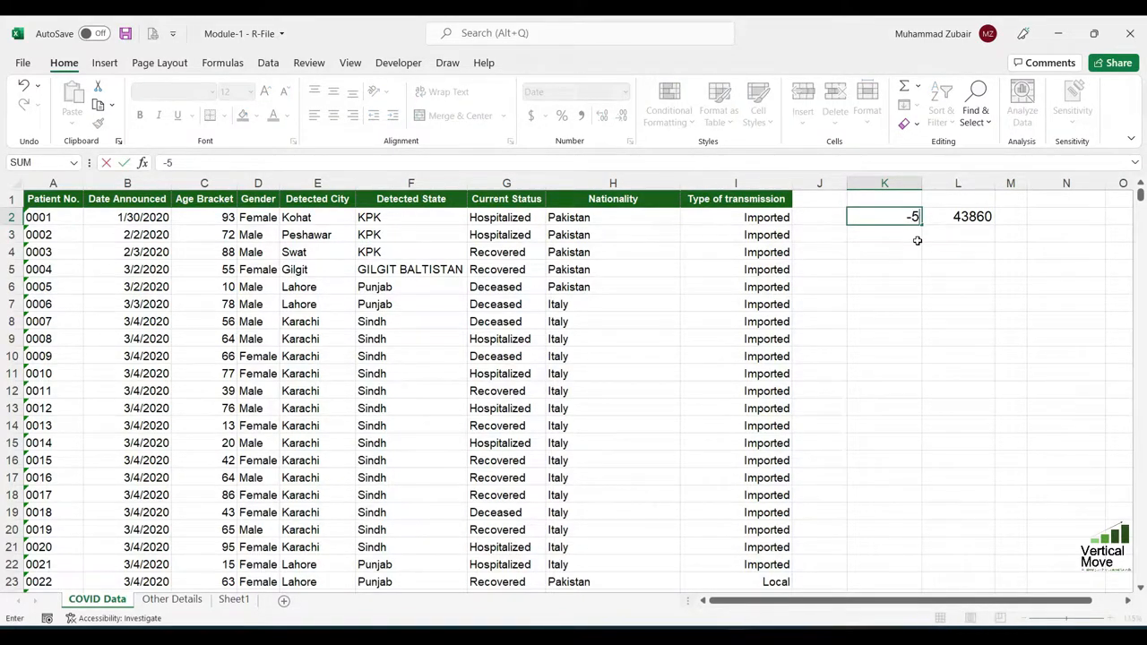
{"action": "key", "text": "Return"}
{"action": "left_click_drag", "start_coordinate": [922, 183], "coordinate": [1071, 182]}
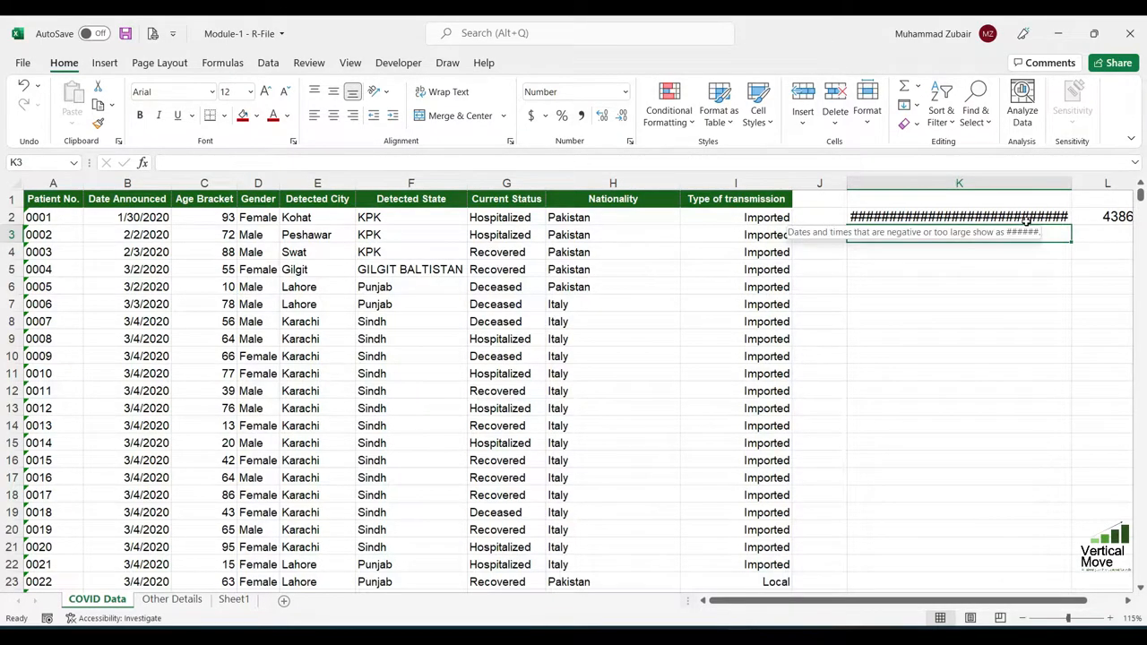
Clear the contents of K2 and narrow column K back to about its original width
{"action": "left_click", "coordinate": [1026, 218]}
{"action": "key", "text": "Delete"}
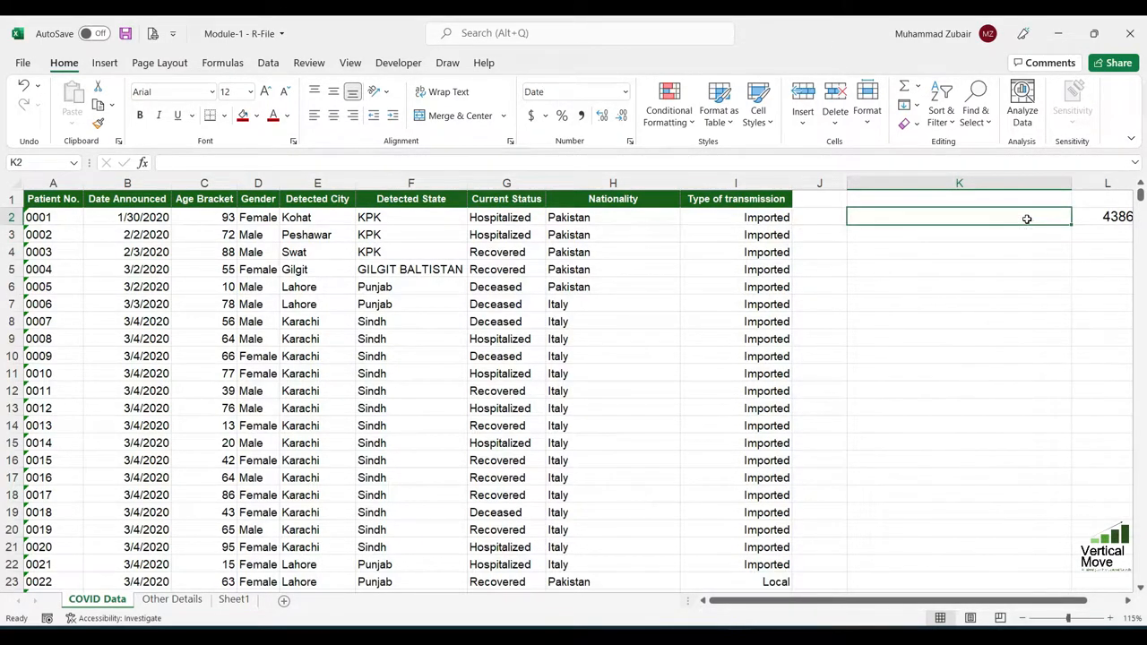
{"action": "left_click_drag", "start_coordinate": [1071, 182], "coordinate": [917, 201]}
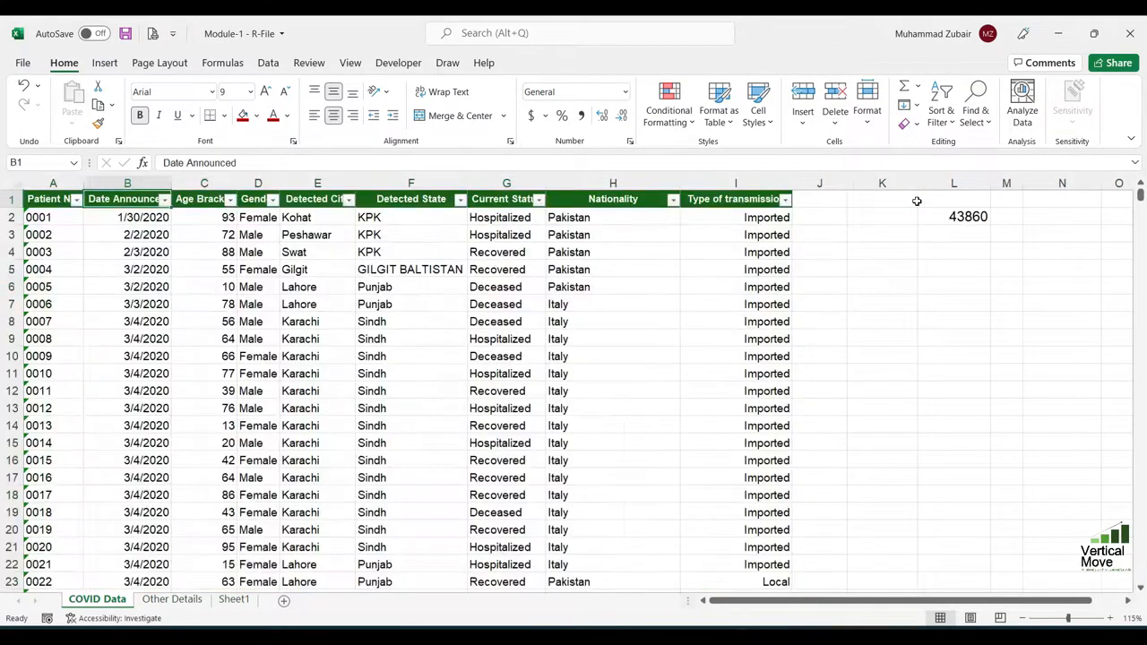
Add filters to the patient table's header row and open the filter list of the Age Bracket column
{"action": "key", "text": "Right"}
{"action": "key", "text": "Right"}
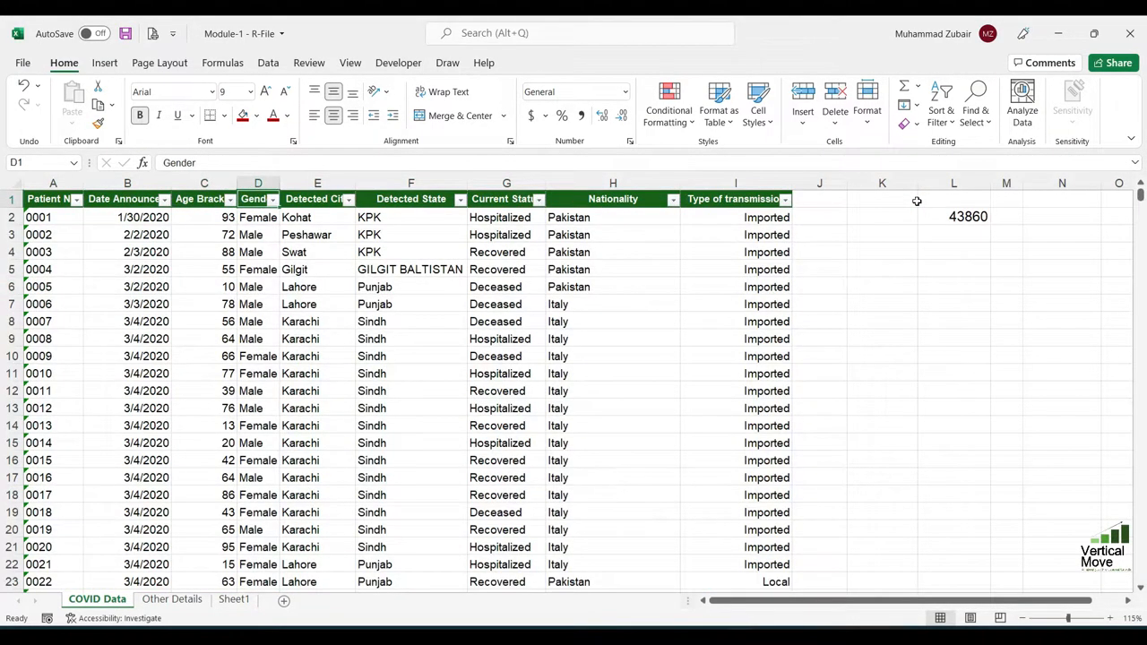
{"action": "key", "text": "Left"}
{"action": "key", "text": "alt+Down"}
Examine the lowest and highest ages in the Age Bracket filter list and close it without filtering
{"action": "key", "text": "Down"}
{"action": "key", "text": "Down"}
{"action": "key", "text": "Down"}
{"action": "key", "text": "Down"}
{"action": "key", "text": "Down"}
{"action": "key", "text": "Down"}
{"action": "key", "text": "Down"}
{"action": "key", "text": "Down"}
{"action": "key", "text": "Down"}
{"action": "key", "text": "Down"}
{"action": "key", "text": "Down"}
{"action": "key", "text": "Down"}
{"action": "key", "text": "Down"}
{"action": "key", "text": "Down"}
{"action": "key", "text": "Down"}
{"action": "key", "text": "Down"}
{"action": "key", "text": "Down"}
{"action": "key", "text": "Down"}
{"action": "key", "text": "Down"}
{"action": "key", "text": "Down"}
{"action": "key", "text": "Down"}
{"action": "key", "text": "Down"}
{"action": "key", "text": "Down"}
{"action": "key", "text": "Down"}
{"action": "key", "text": "Down"}
{"action": "key", "text": "Down"}
{"action": "key", "text": "Down"}
{"action": "key", "text": "Down"}
{"action": "key", "text": "Down"}
{"action": "key", "text": "Down"}
{"action": "key", "text": "Down"}
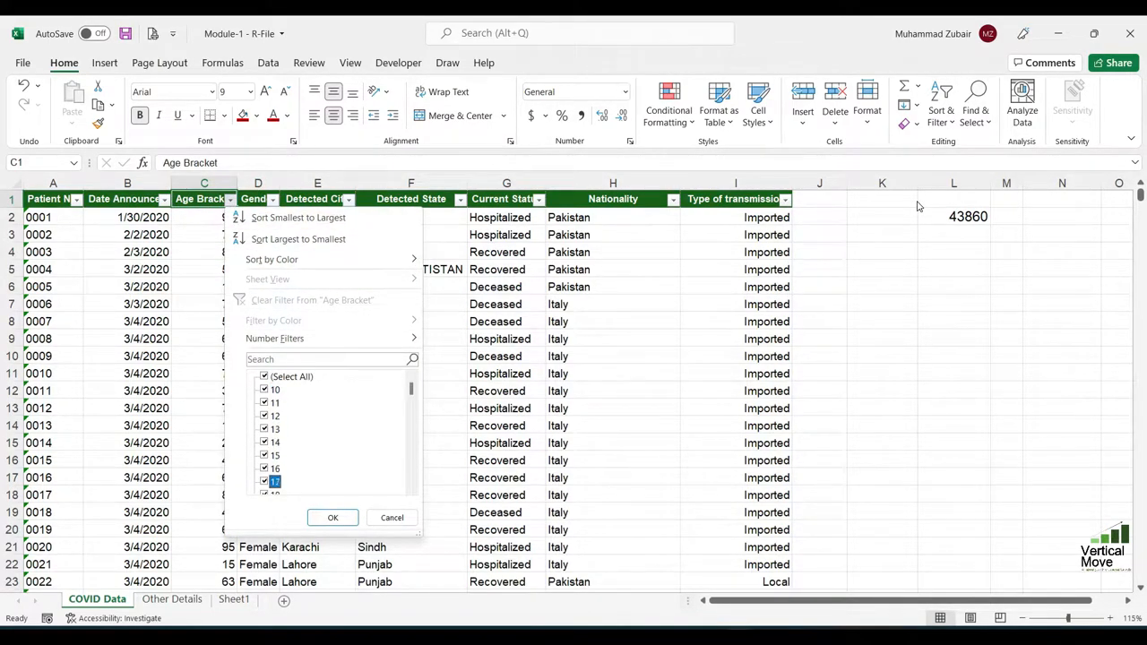
{"action": "key", "text": "Down"}
{"action": "key", "text": "Down"}
{"action": "key", "text": "Down"}
{"action": "key", "text": "Down"}
{"action": "key", "text": "Down"}
{"action": "key", "text": "Down"}
{"action": "key", "text": "Down"}
{"action": "key", "text": "Down"}
{"action": "key", "text": "Down"}
{"action": "key", "text": "Down"}
{"action": "key", "text": "Down"}
{"action": "key", "text": "Down"}
{"action": "key", "text": "Down"}
{"action": "key", "text": "Down"}
{"action": "key", "text": "Down"}
{"action": "key", "text": "Down"}
{"action": "key", "text": "Up"}
{"action": "key", "text": "Up"}
{"action": "key", "text": "Down"}
{"action": "key", "text": "Up"}
{"action": "key", "text": "Up"}
{"action": "key", "text": "Down"}
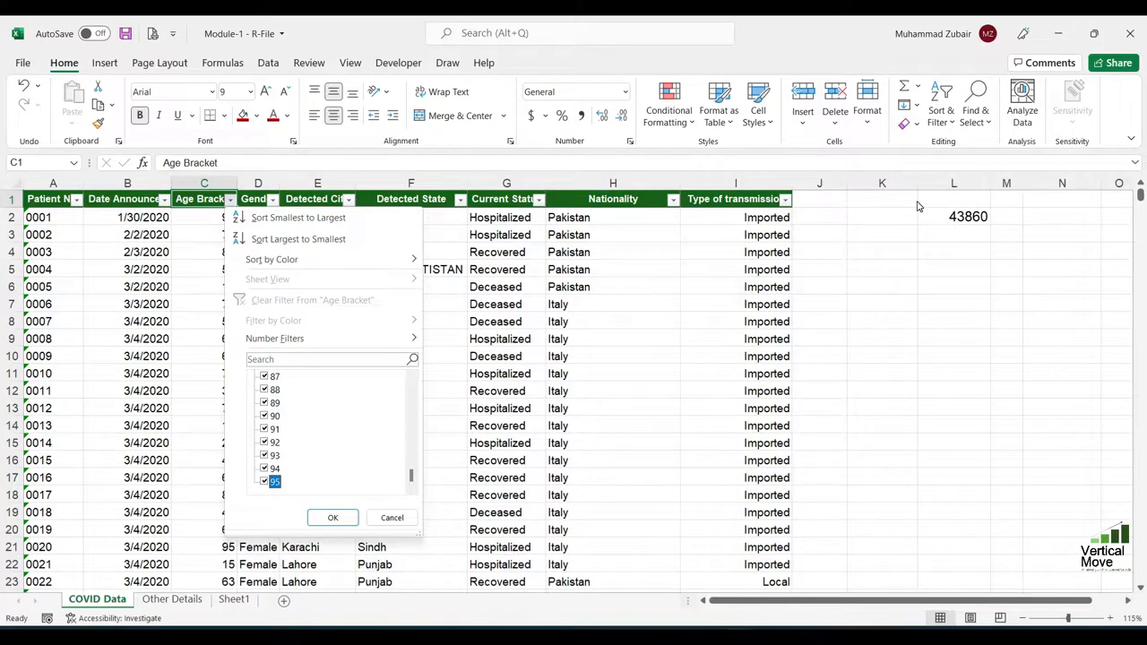
{"action": "key", "text": "Escape"}
Enter the formula =LARGE(C2:C6726,1) in cell K2 to return the highest value of the Age Bracket column
{"action": "key", "text": "Right"}
{"action": "key", "text": "Right"}
{"action": "key", "text": "Right"}
{"action": "key", "text": "Right"}
{"action": "key", "text": "Right"}
{"action": "key", "text": "Right"}
{"action": "key", "text": "Right"}
{"action": "key", "text": "Right"}
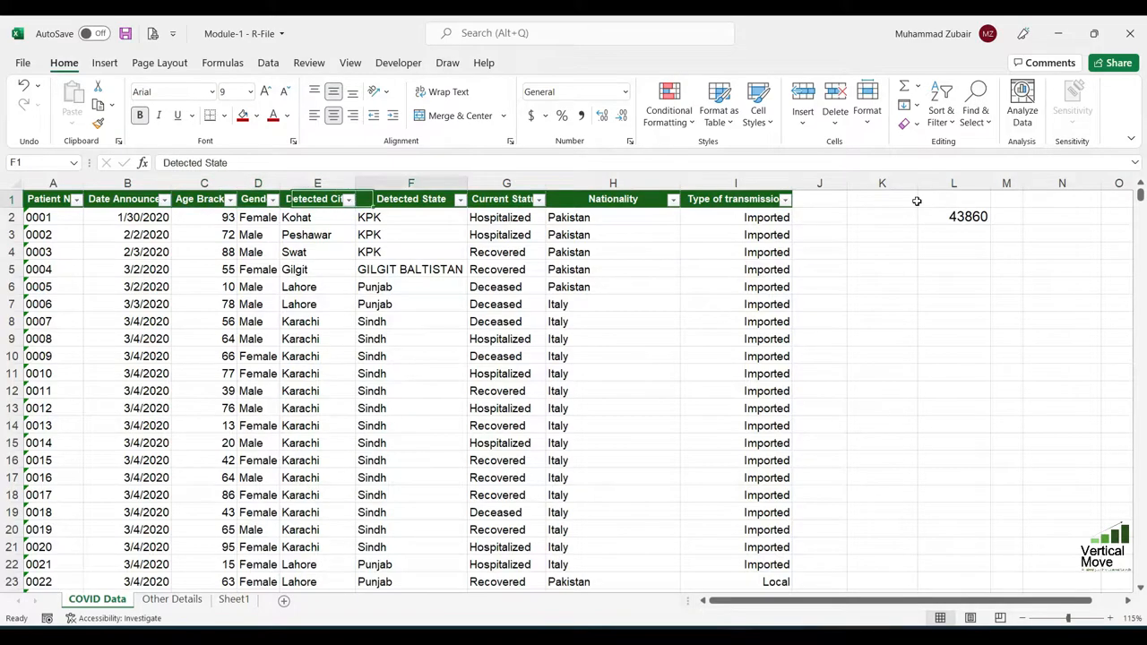
{"action": "key", "text": "Down"}
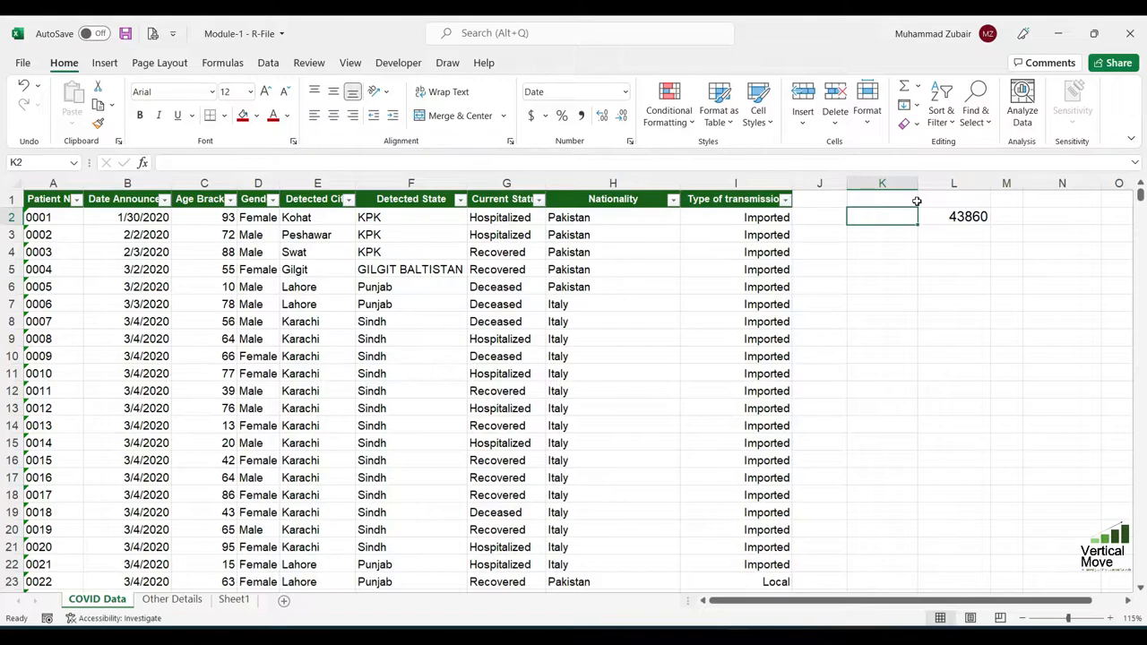
{"action": "type", "text": "=large"}
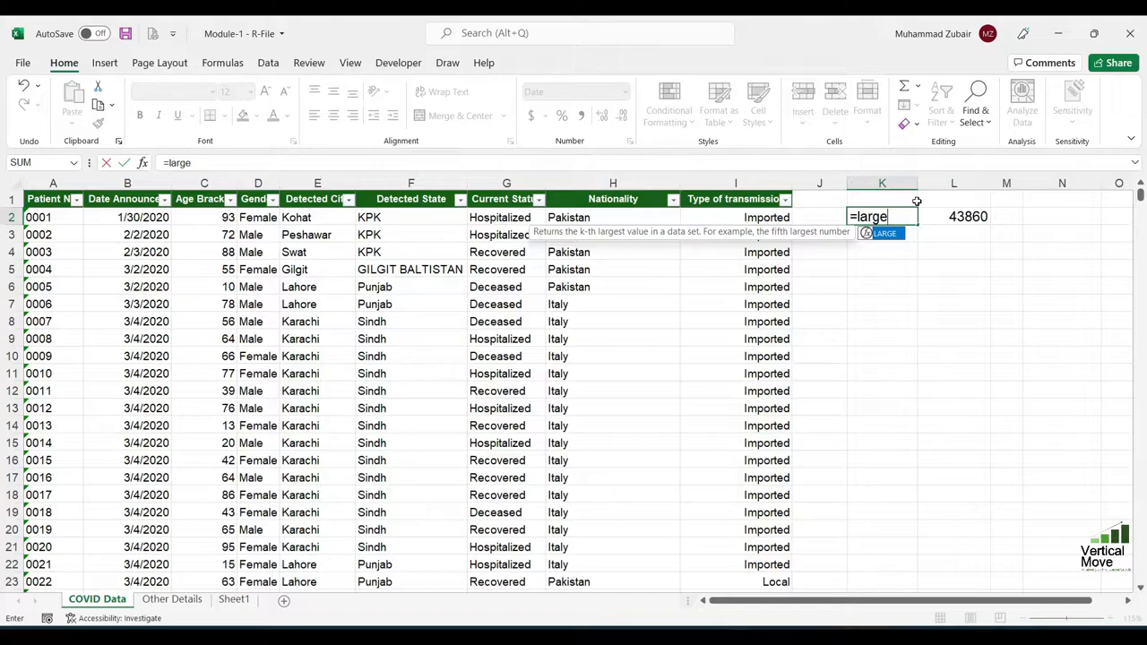
{"action": "key", "text": "Tab"}
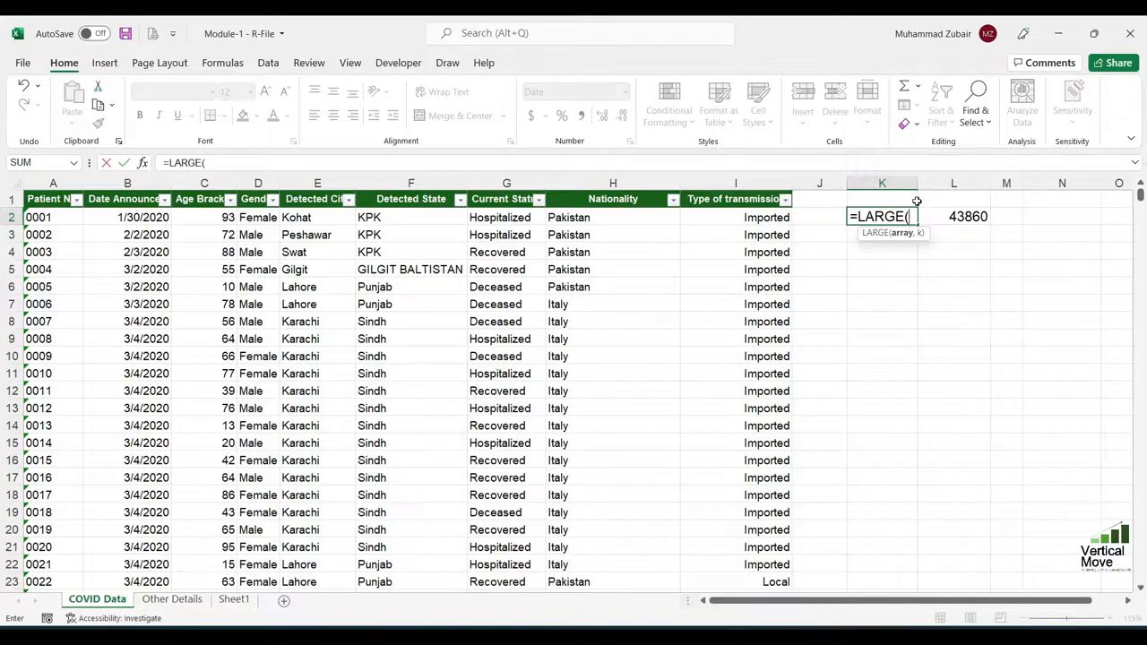
{"action": "key", "text": "Left"}
{"action": "key", "text": "Left"}
{"action": "key", "text": "ctrl+Left"}
{"action": "key", "text": "Right"}
{"action": "key", "text": "Right"}
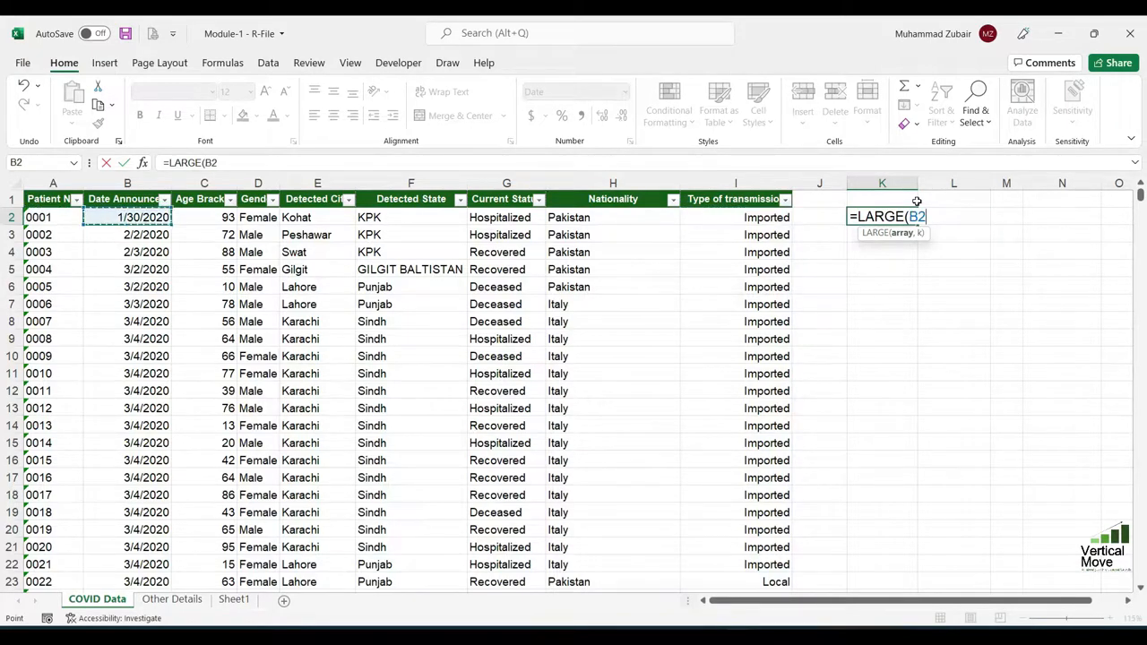
{"action": "key", "text": "ctrl+shift+Down"}
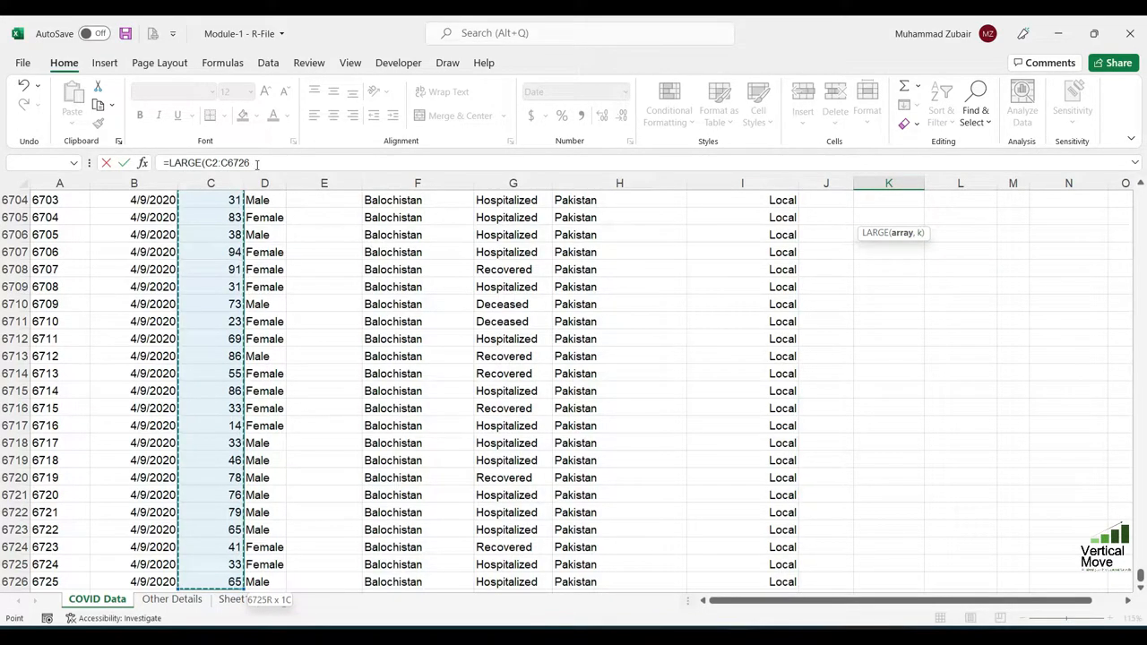
{"action": "type", "text": ","}
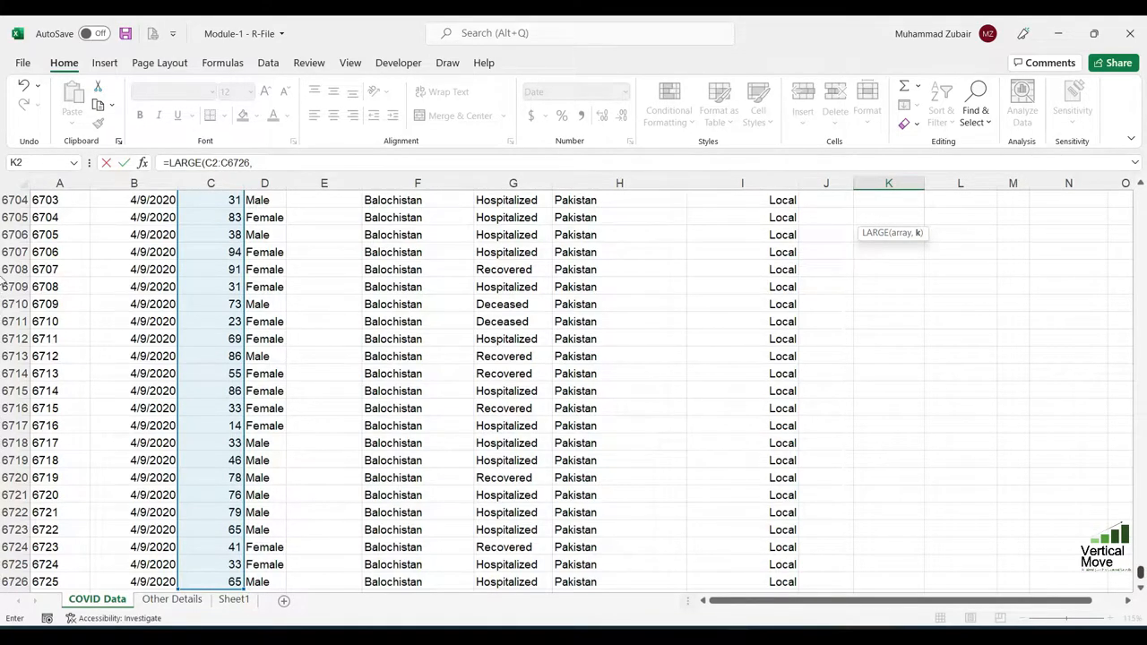
{"action": "left_click_drag", "start_coordinate": [1141, 576], "coordinate": [1141, 193]}
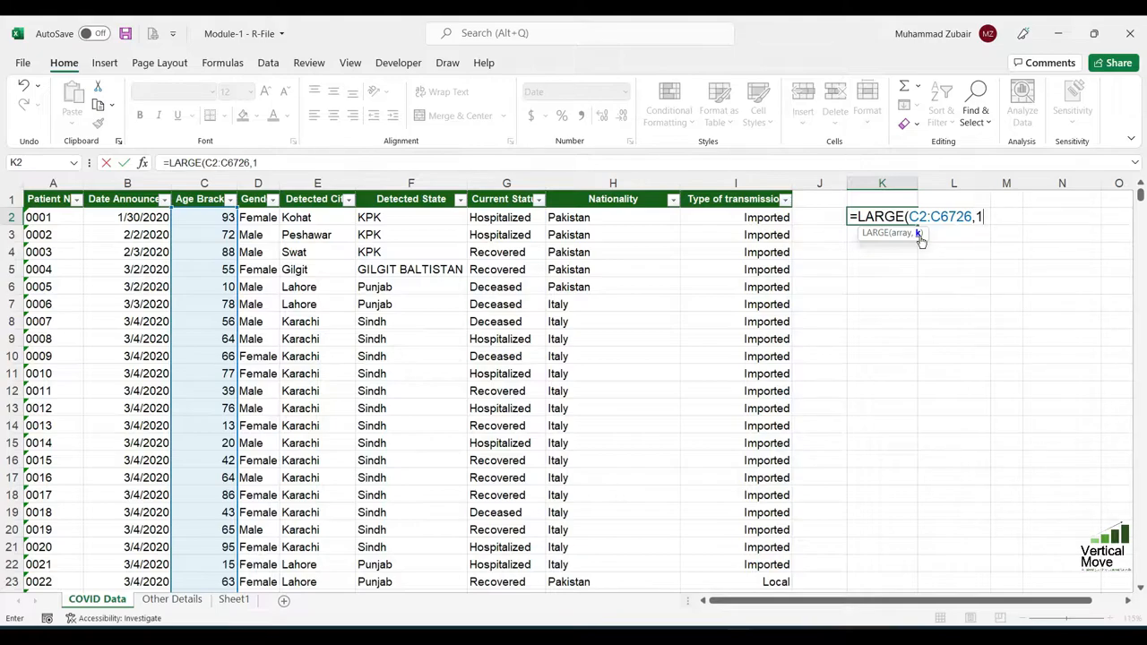
{"action": "type", "text": ")"}
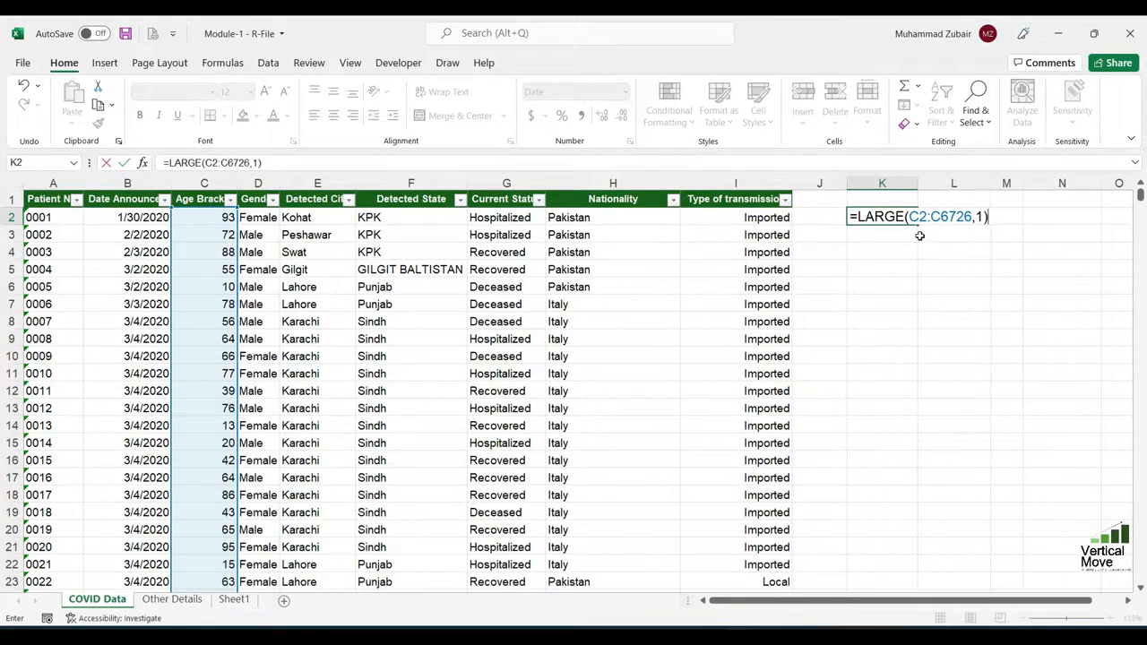
{"action": "key", "text": "Return"}
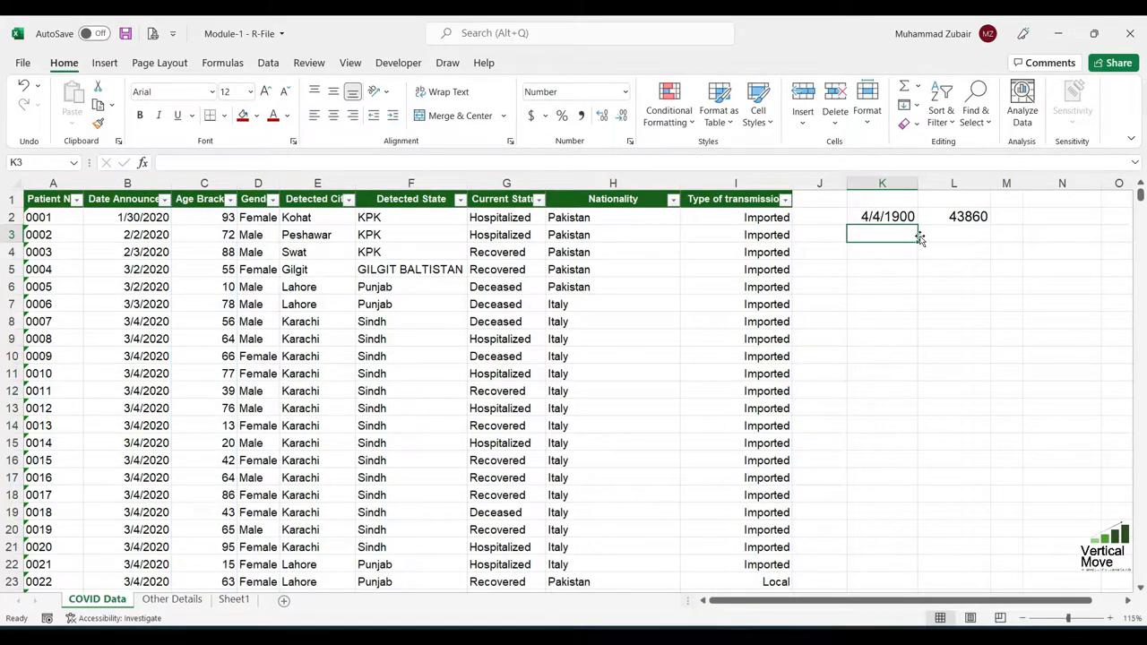
Format the LARGE result in K2 as Number
{"action": "left_click", "coordinate": [868, 220]}
{"action": "left_click", "coordinate": [625, 92]}
{"action": "left_click", "coordinate": [583, 152]}
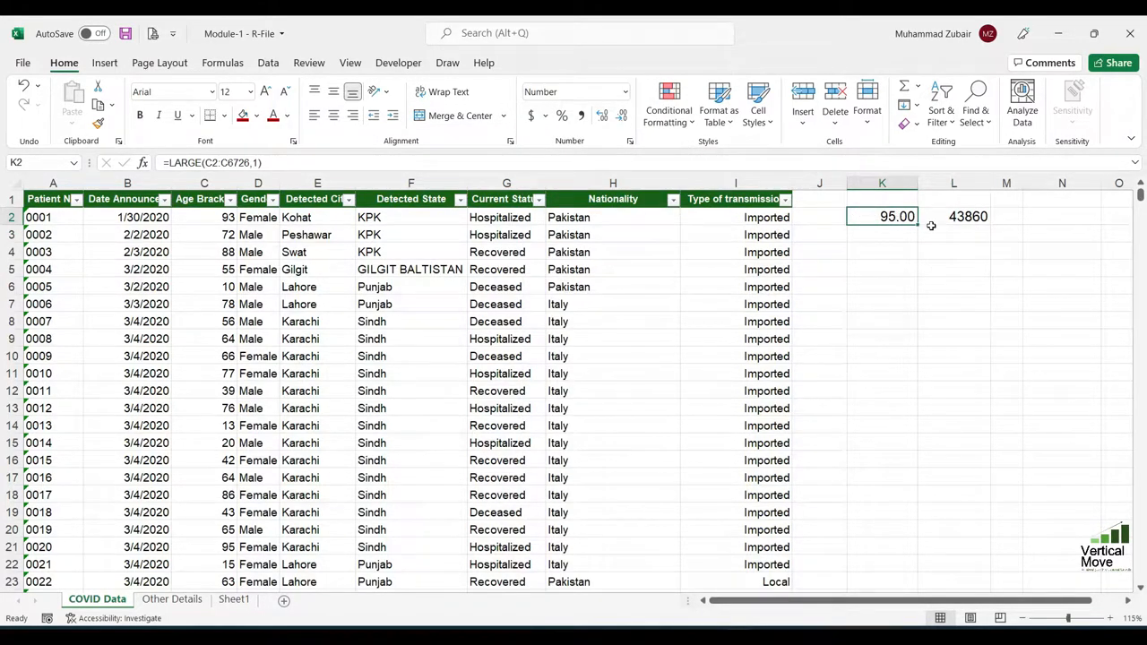
Enter the formula =SMALL(C2:C6726,1) in cell K3 to return the lowest value of the Age Bracket column
{"action": "left_click", "coordinate": [901, 232]}
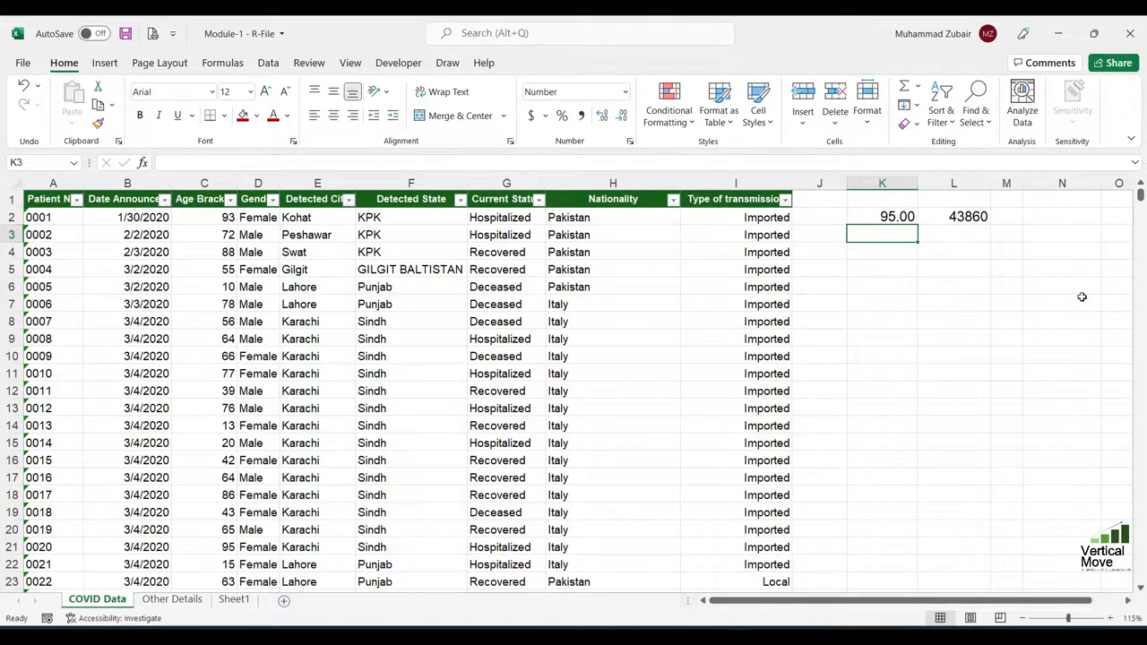
{"action": "type", "text": "="}
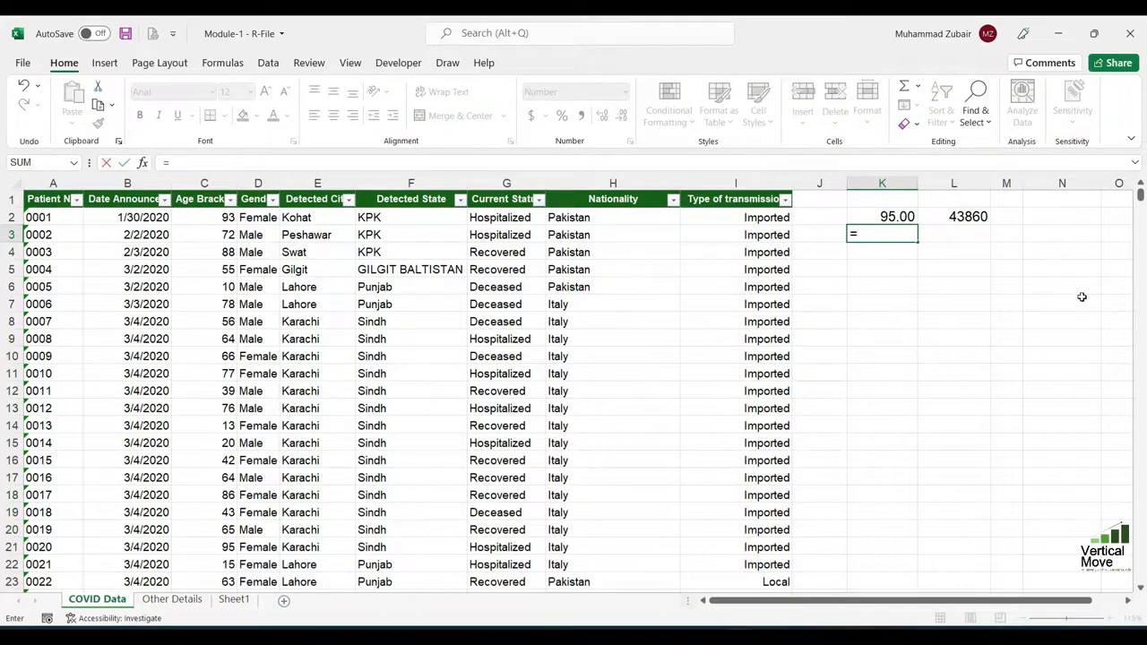
{"action": "type", "text": "small"}
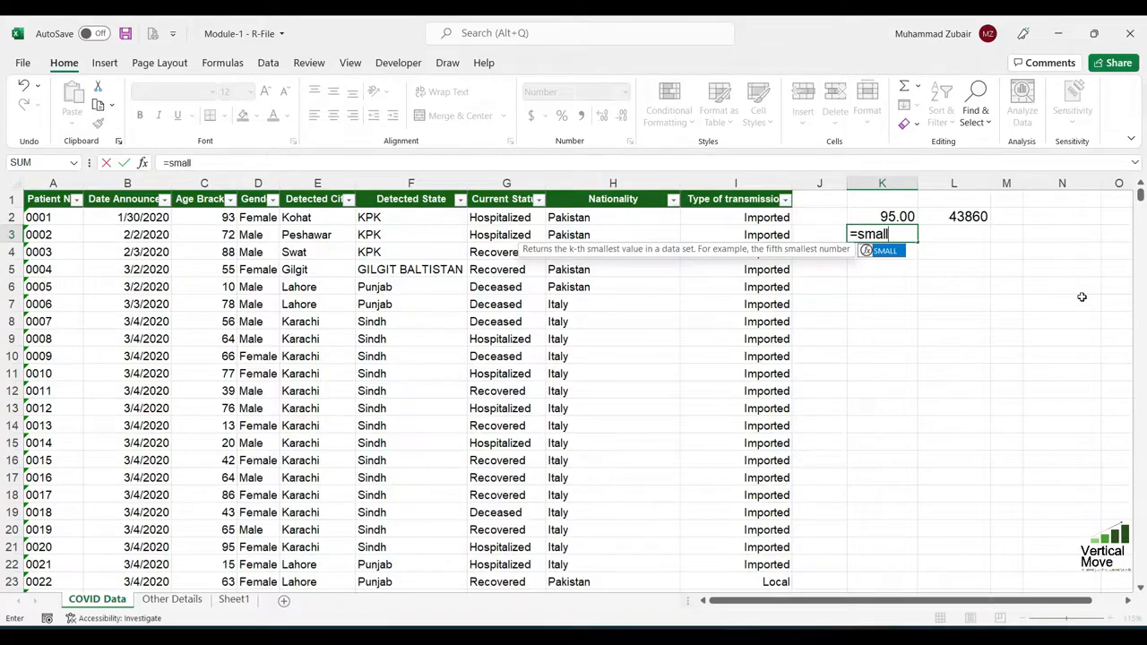
{"action": "key", "text": "Tab"}
{"action": "key", "text": "Left"}
{"action": "key", "text": "Left"}
{"action": "key", "text": "Left"}
{"action": "key", "text": "Left"}
{"action": "key", "text": "Left"}
{"action": "key", "text": "Left"}
{"action": "key", "text": "Left"}
{"action": "key", "text": "Up"}
{"action": "key", "text": "Left"}
{"action": "key", "text": "ctrl+shift+Down"}
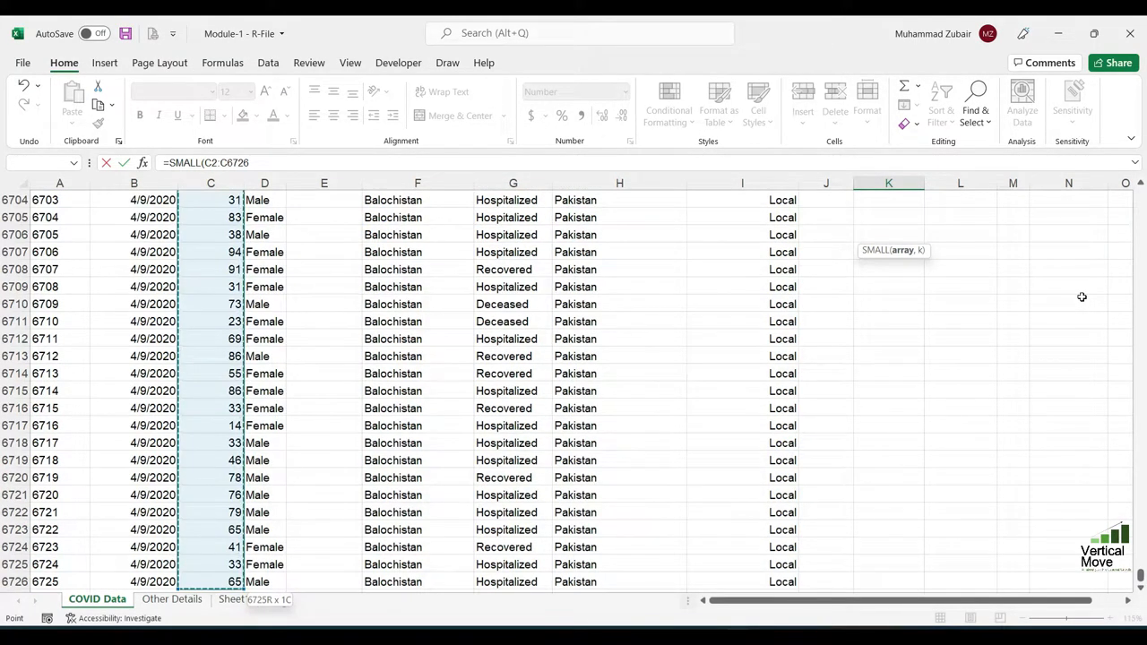
{"action": "type", "text": ",1"}
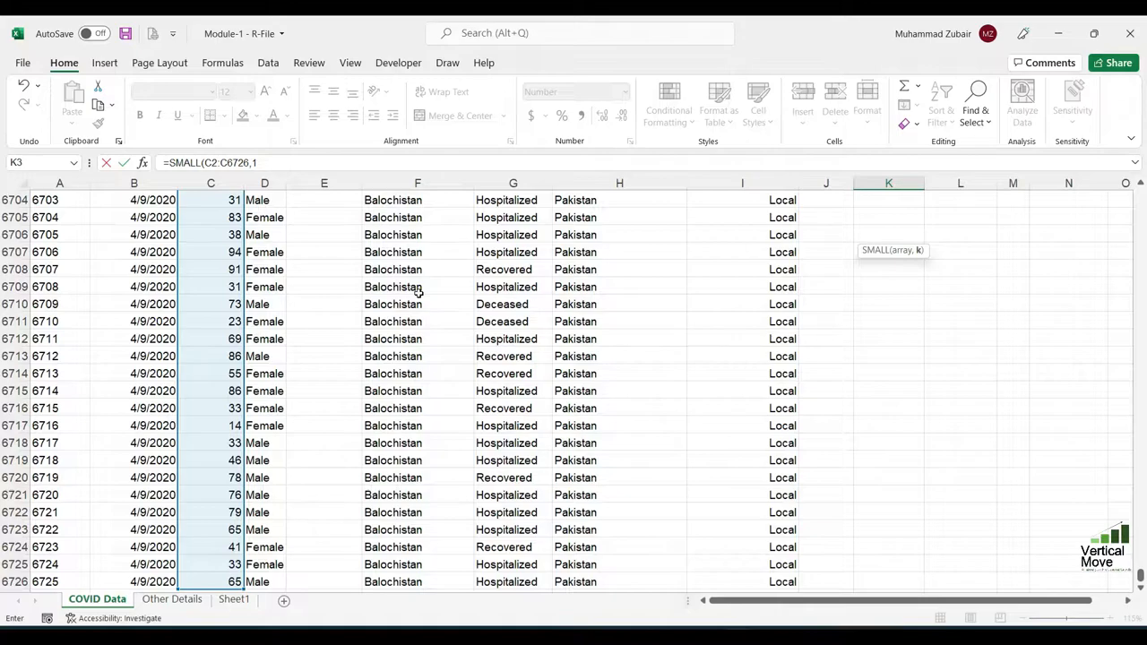
{"action": "type", "text": ")"}
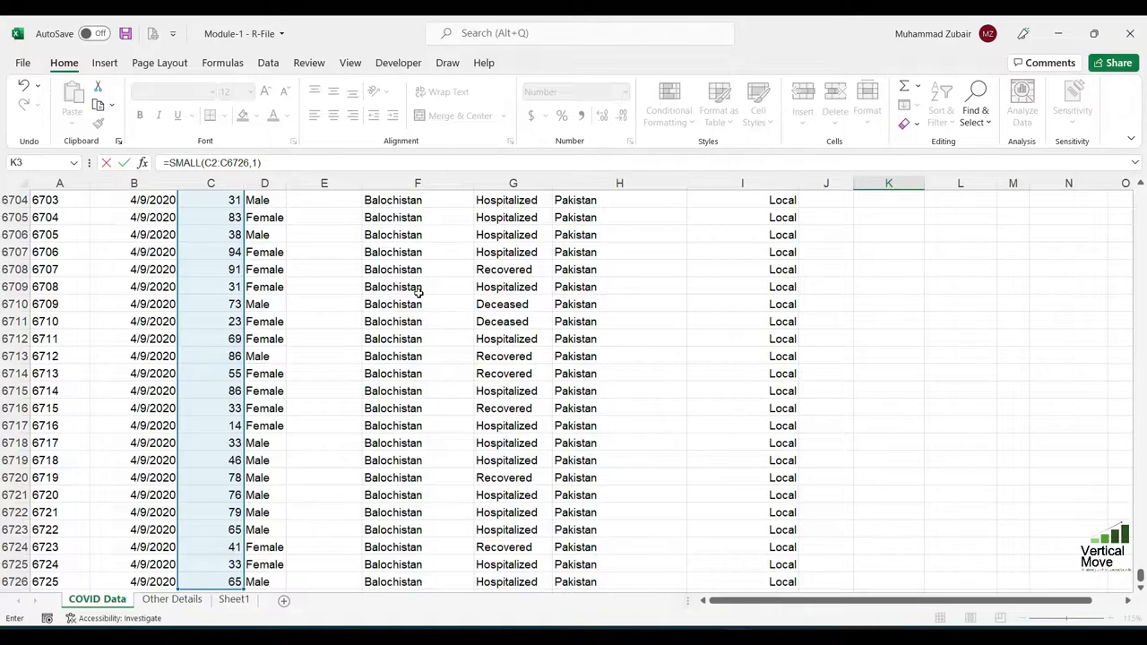
{"action": "key", "text": "Return"}
Compare the LARGE formula in K2 with the SMALL formula in K3
{"action": "key", "text": "Up"}
{"action": "key", "text": "Up"}
{"action": "key", "text": "Up"}
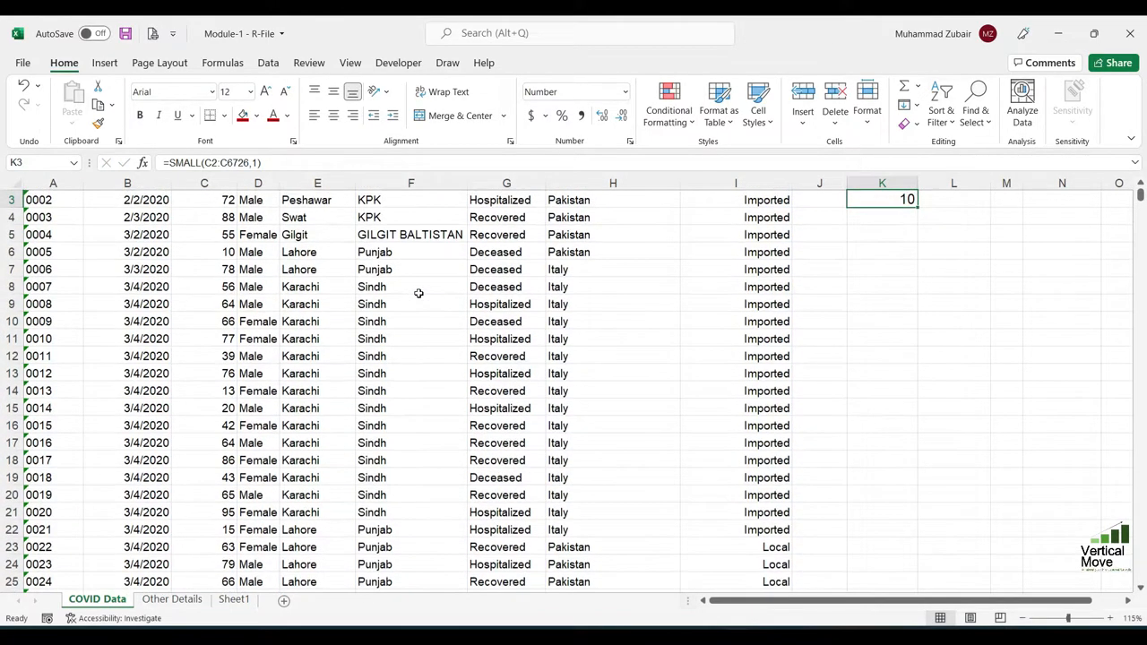
{"action": "key", "text": "Down"}
{"action": "key", "text": "Down"}
{"action": "key", "text": "Up"}
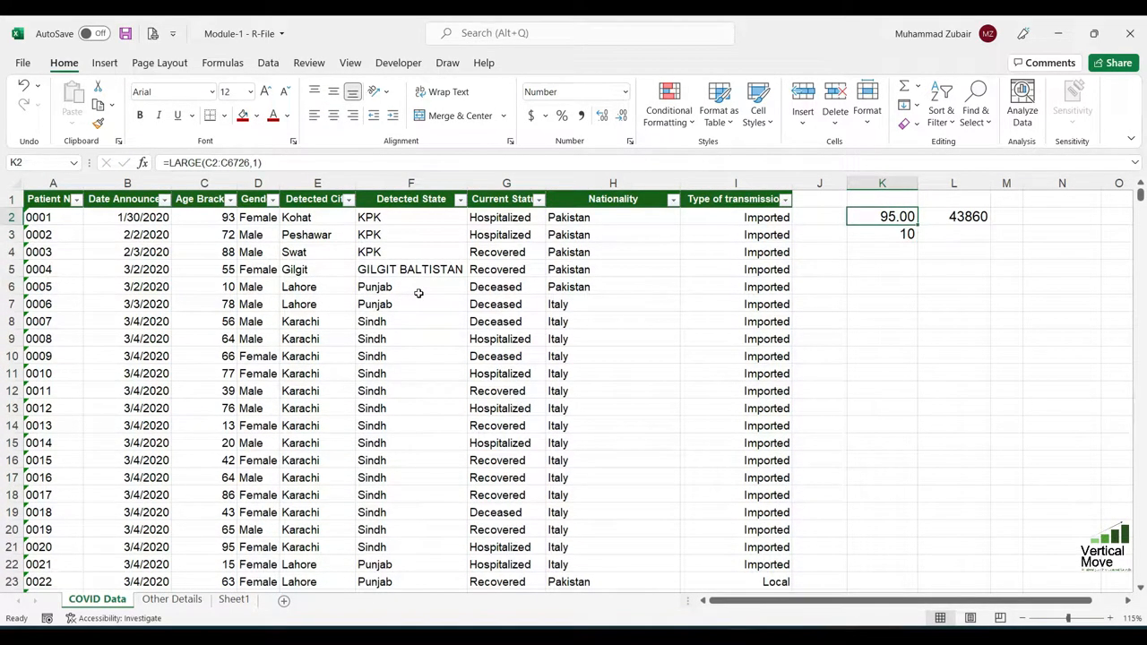
{"action": "key", "text": "Down"}
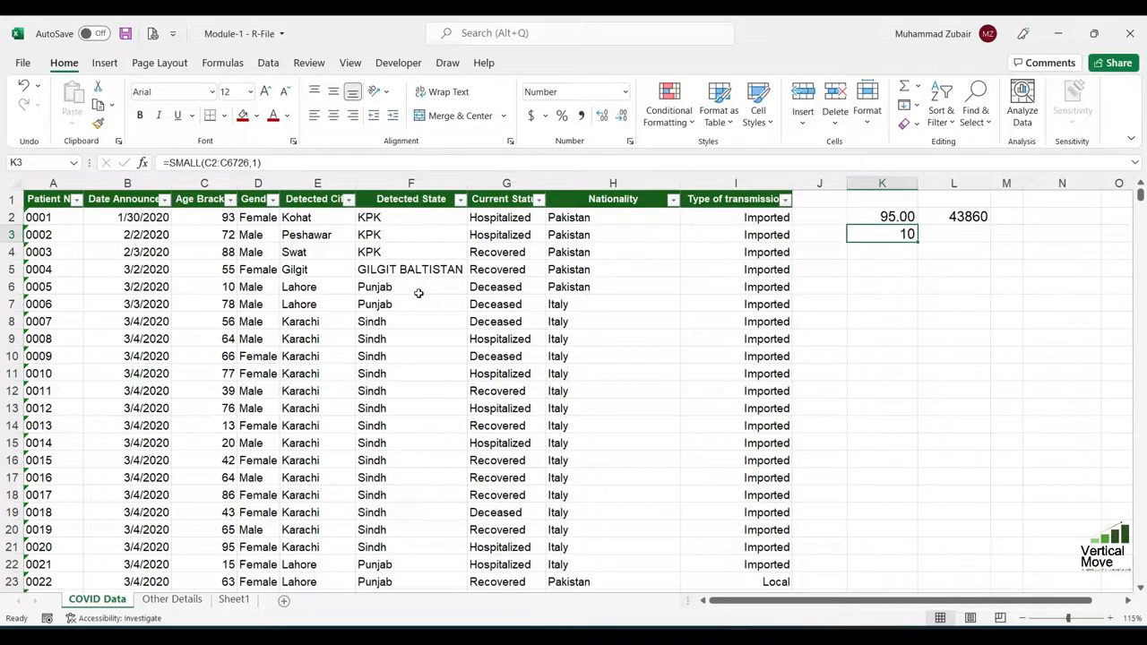
{"action": "key", "text": "Up"}
{"action": "key", "text": "Down"}
Replace the content of cell L2 with the formula =ROUND(K2,1) to round K2 to one decimal
{"action": "key", "text": "Up"}
{"action": "key", "text": "Right"}
{"action": "key", "text": "Delete"}
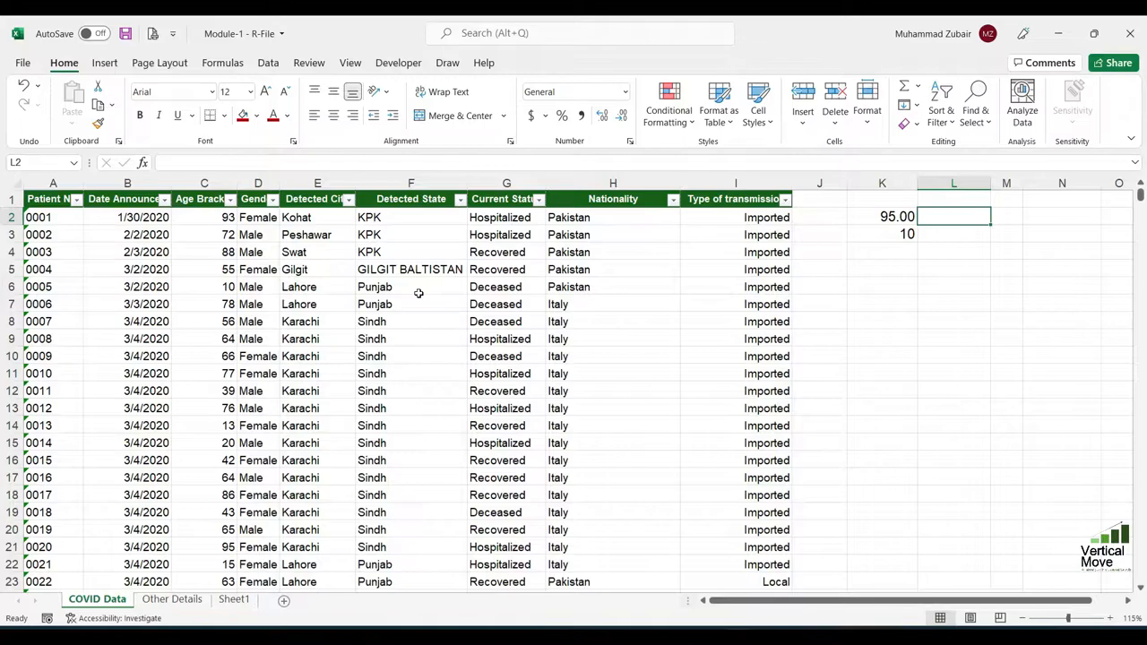
{"action": "type", "text": "=r"}
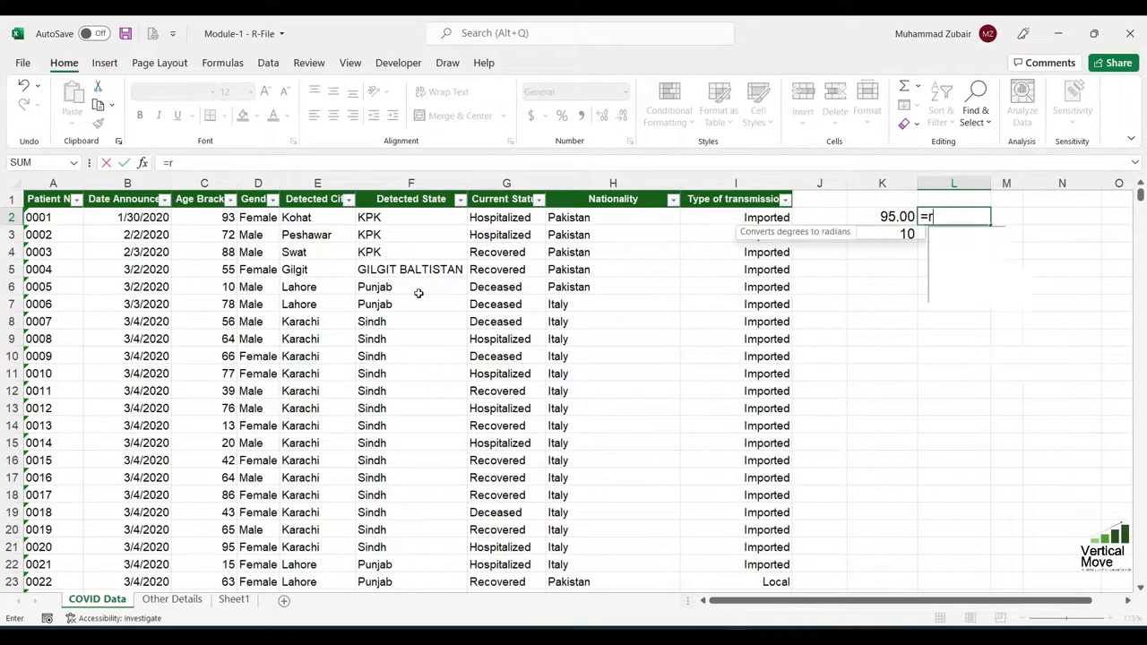
{"action": "type", "text": "ound"}
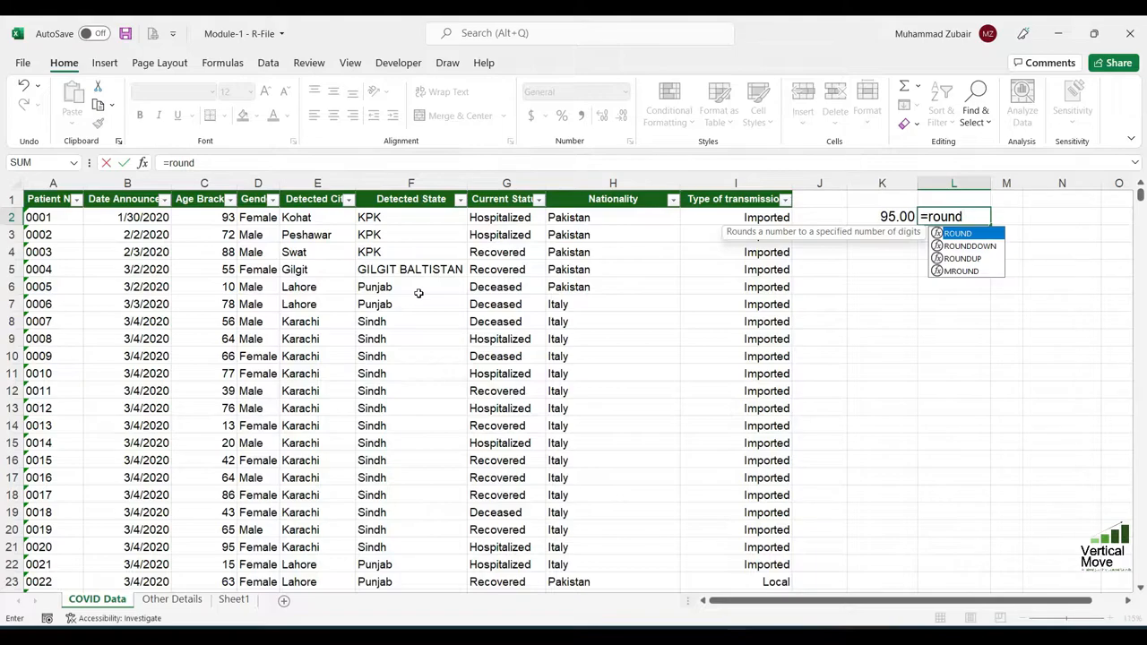
{"action": "key", "text": "Tab"}
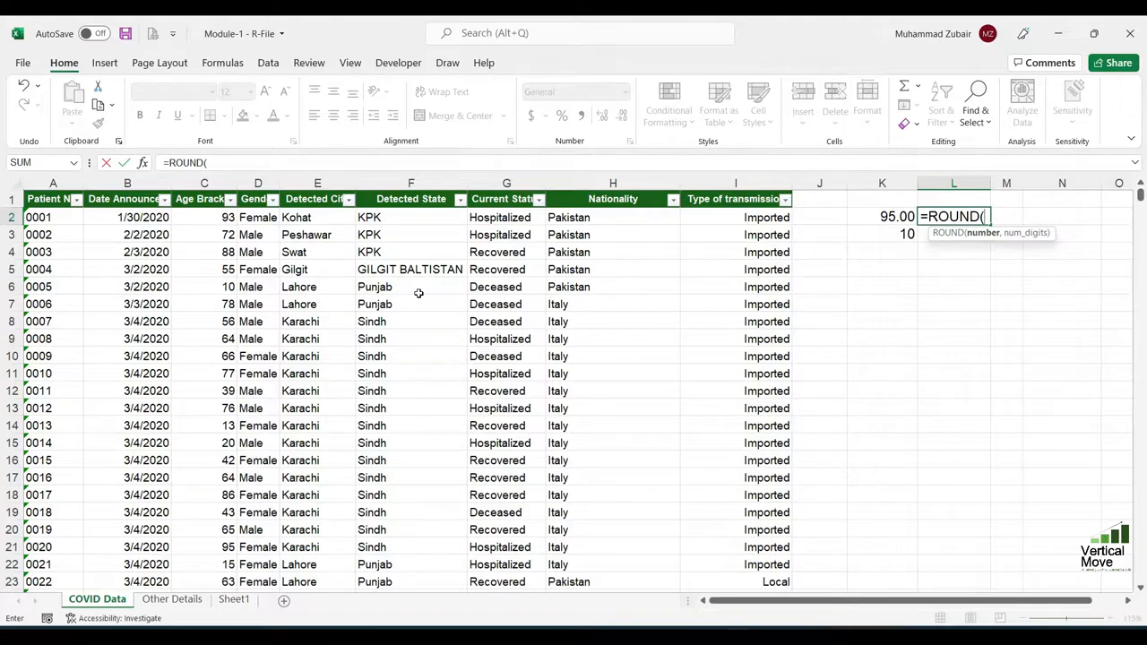
{"action": "key", "text": "Left"}
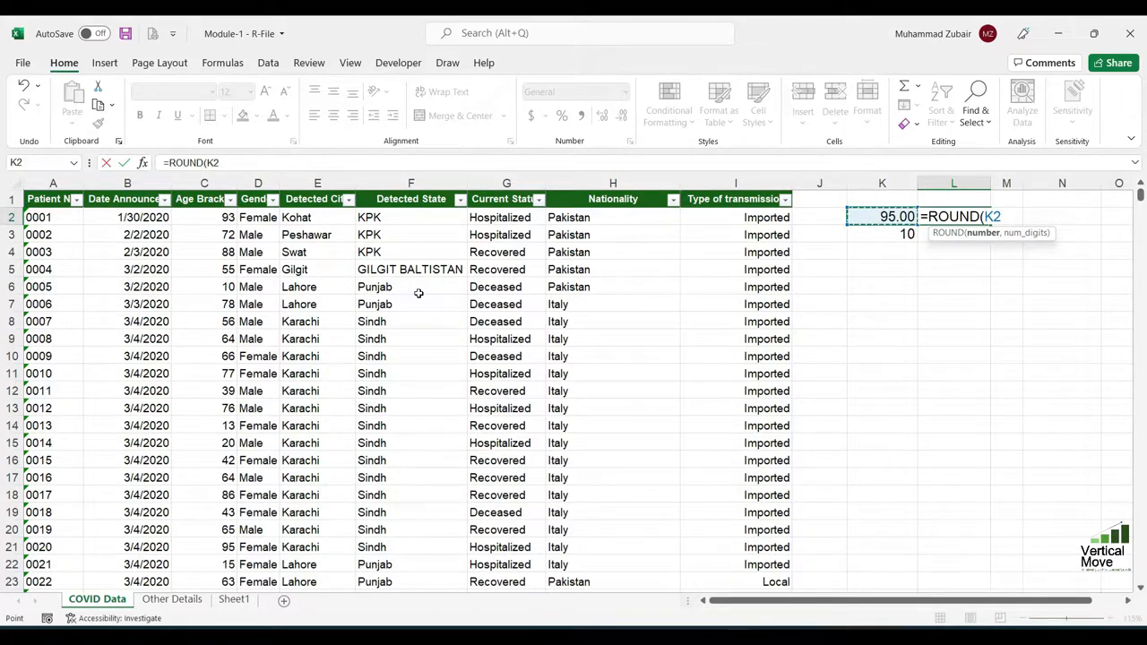
{"action": "type", "text": ","}
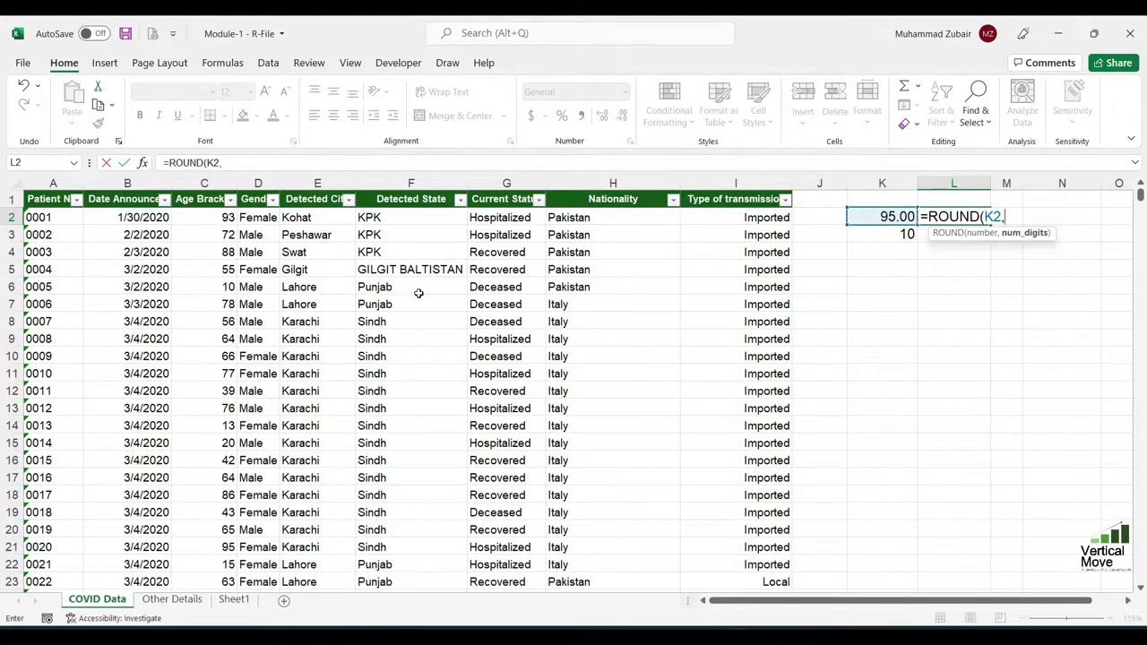
{"action": "type", "text": "1)"}
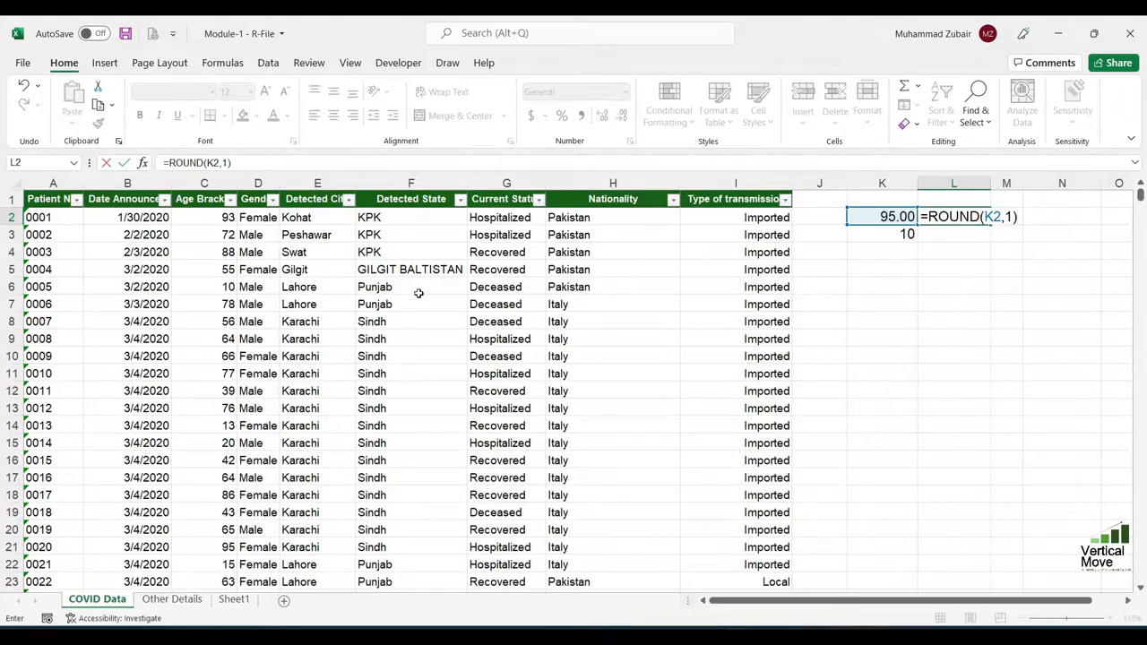
{"action": "key", "text": "Return"}
Overwrite cell K2 with 95.568 and check how the ROUND formula in L2 handles it
{"action": "key", "text": "Up"}
{"action": "key", "text": "Left"}
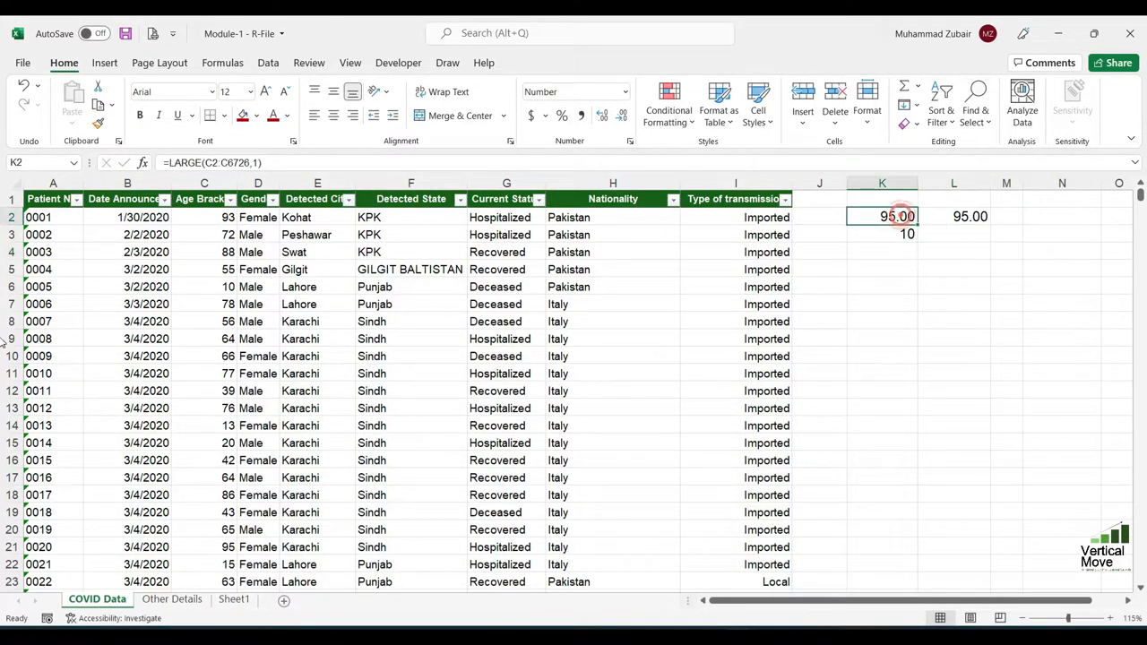
{"action": "type", "text": "95.568"}
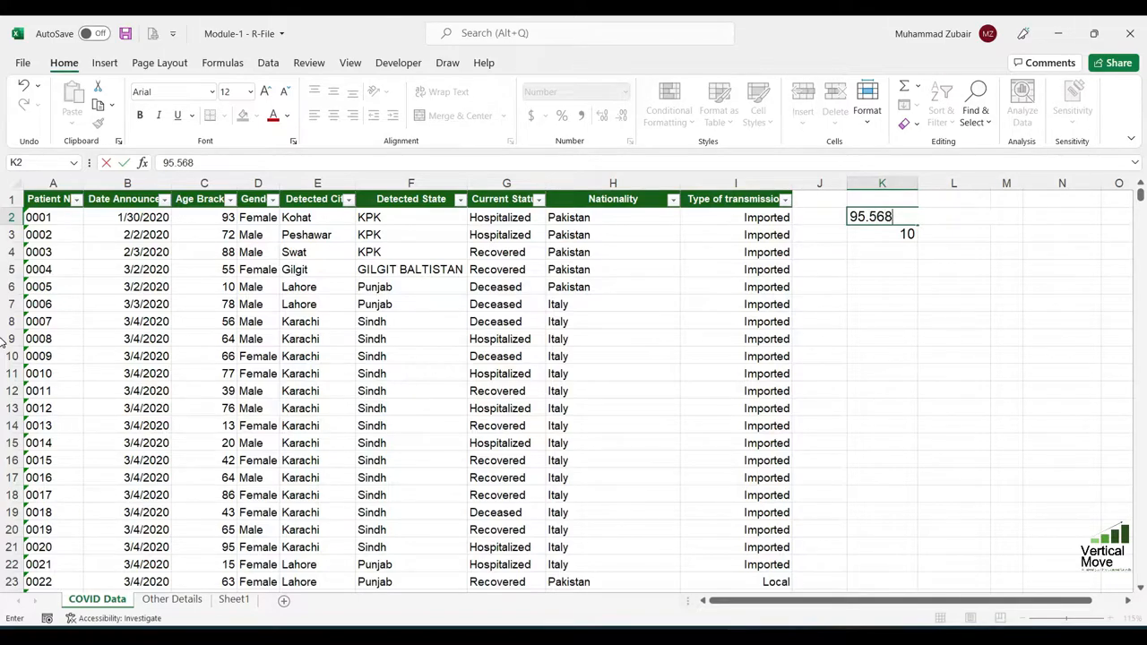
{"action": "key", "text": "ctrl+Return"}
{"action": "left_click", "coordinate": [973, 224]}
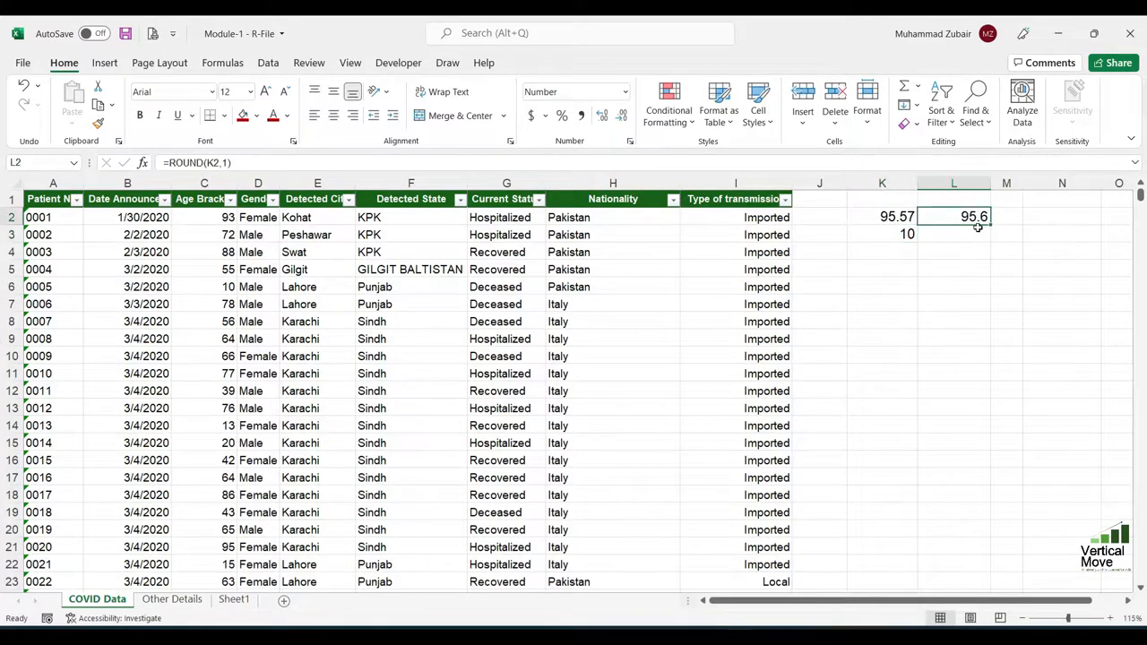
{"action": "left_click", "coordinate": [903, 219]}
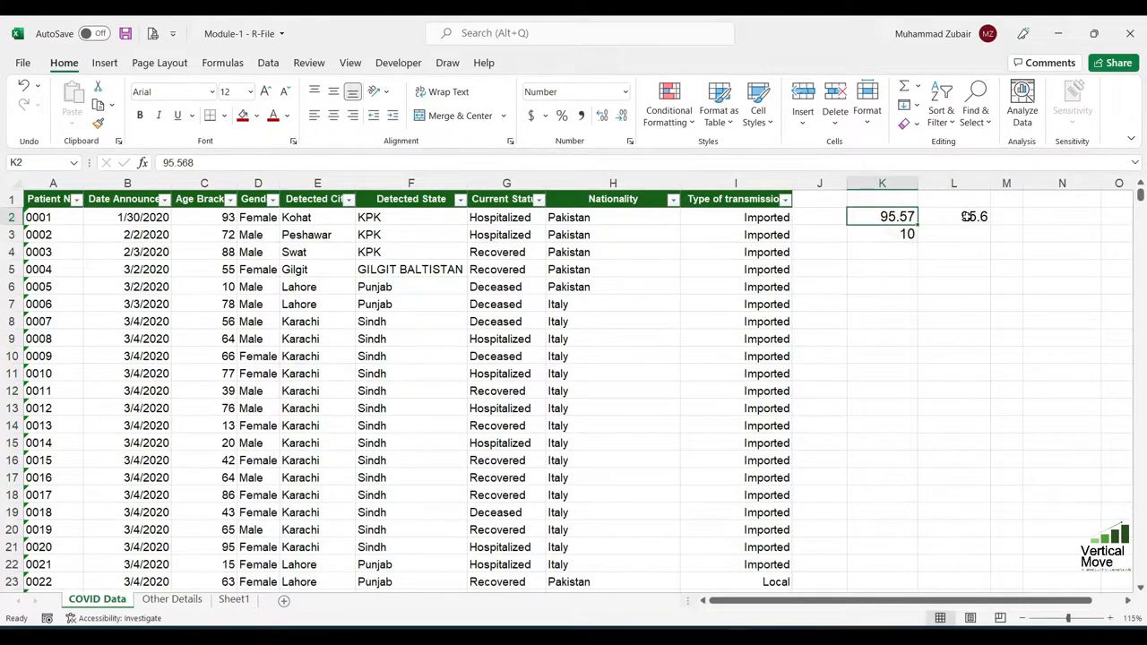
{"action": "left_click", "coordinate": [970, 217]}
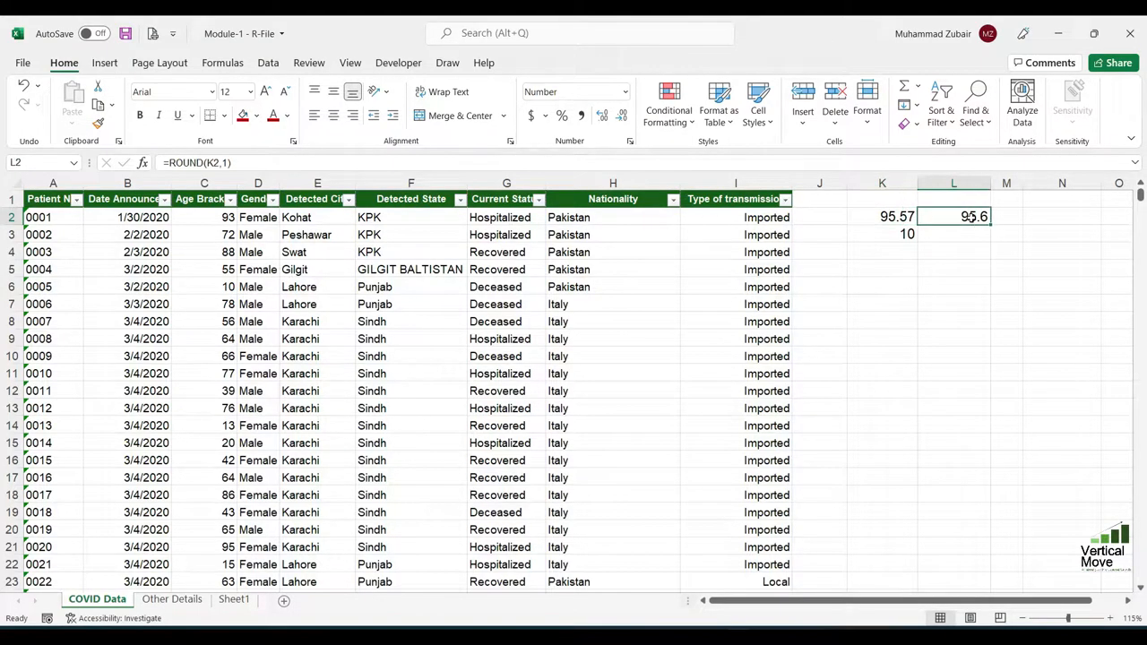
Set cell K2 to 95.75 to test the ROUND formula with a second value
{"action": "left_click", "coordinate": [909, 224]}
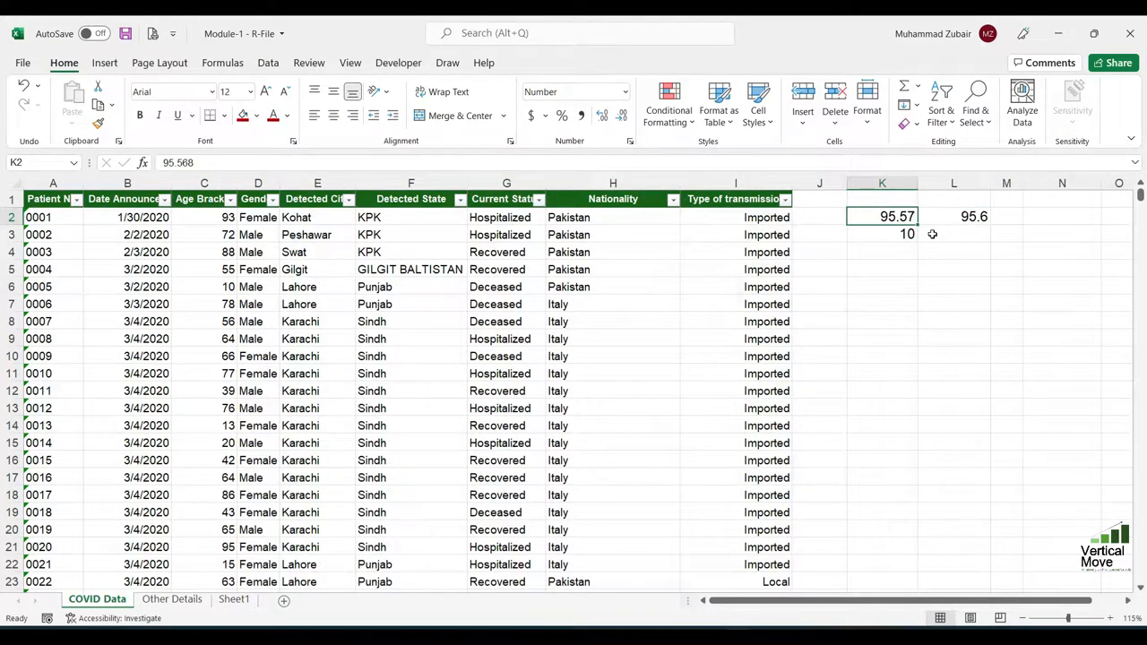
{"action": "type", "text": "95.75"}
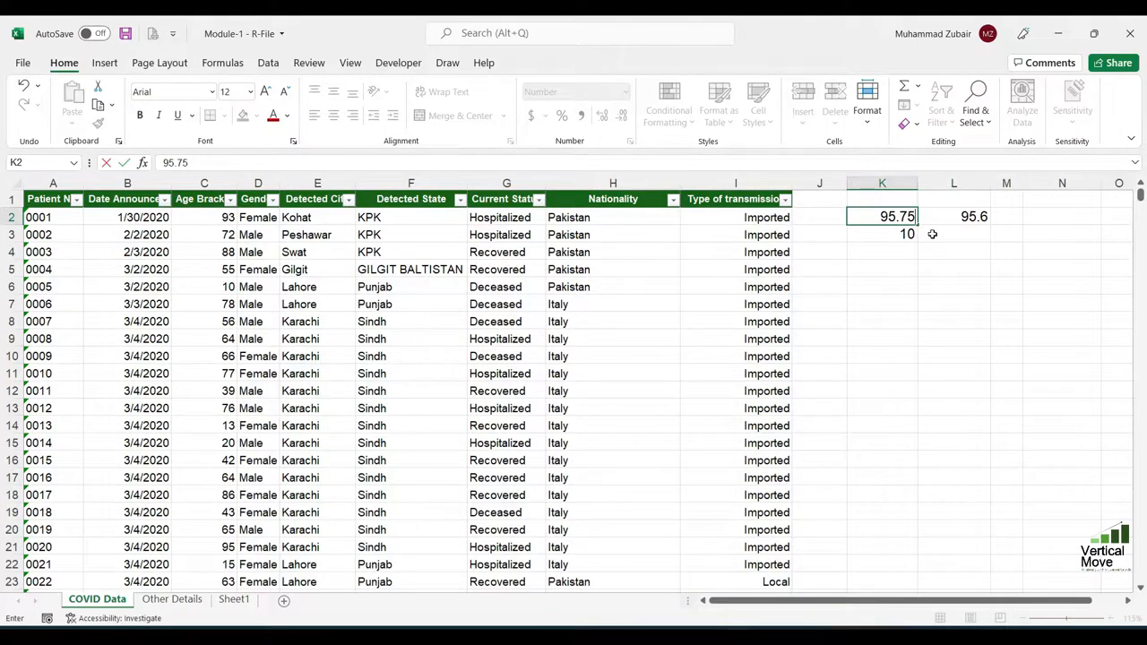
{"action": "key", "text": "Return"}
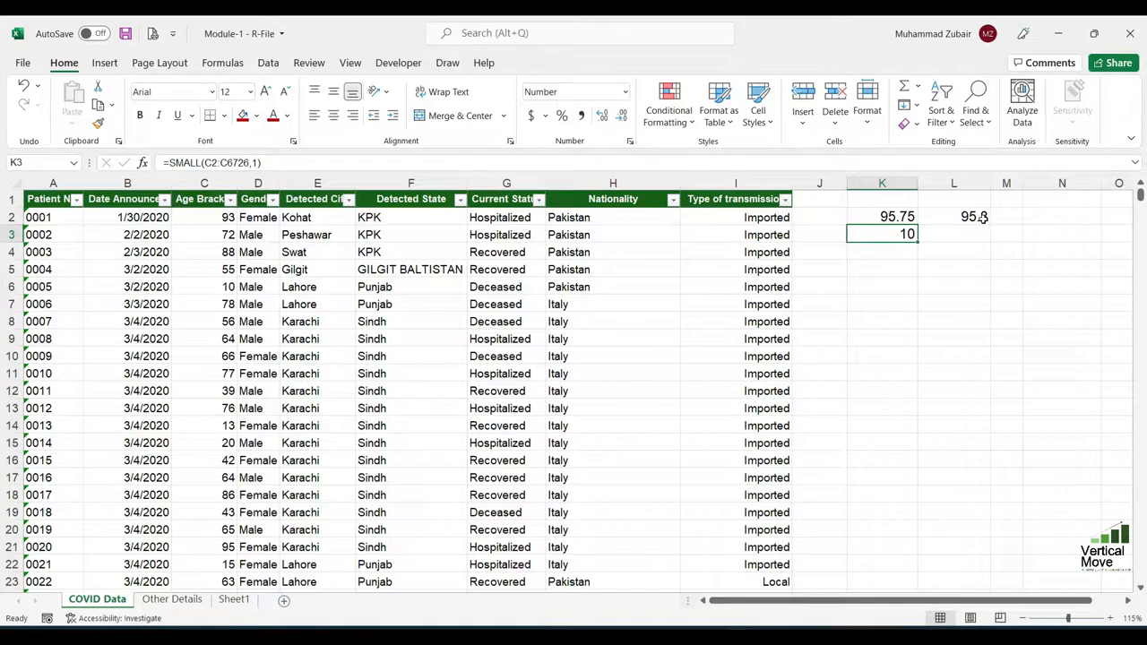
{"action": "left_click", "coordinate": [914, 218]}
{"action": "double_click", "coordinate": [968, 218]}
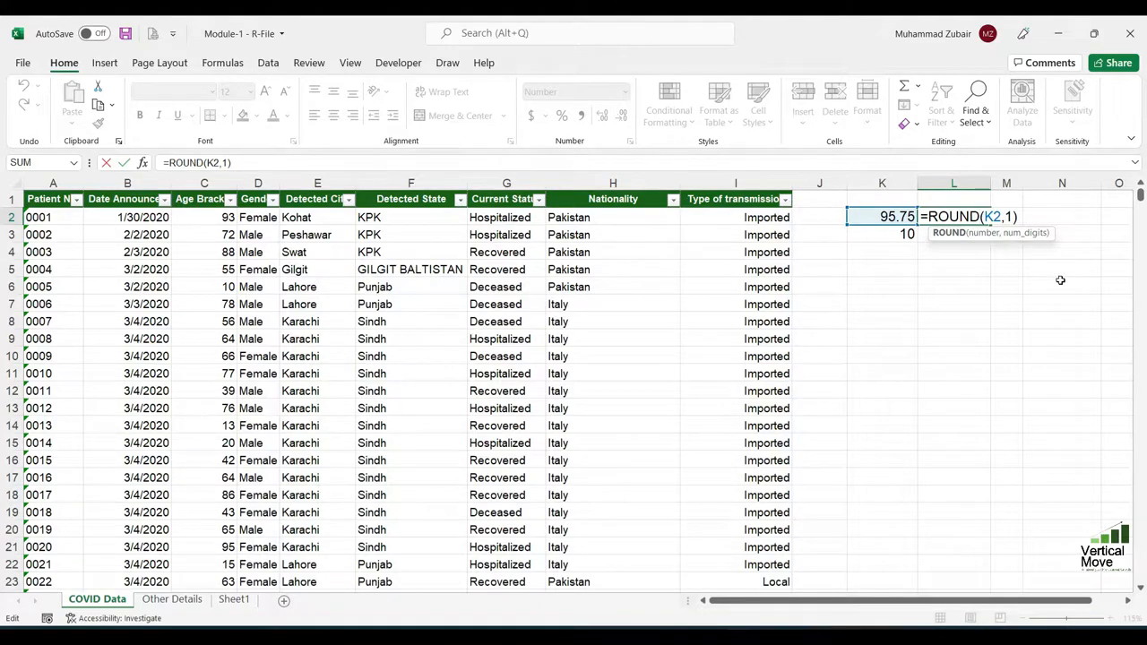
{"action": "key", "text": "shift+Right"}
{"action": "key", "text": "shift+Right"}
{"action": "key", "text": "shift+Right"}
{"action": "key", "text": "shift+Right"}
{"action": "key", "text": "shift+Right"}
{"action": "key", "text": "shift+Right"}
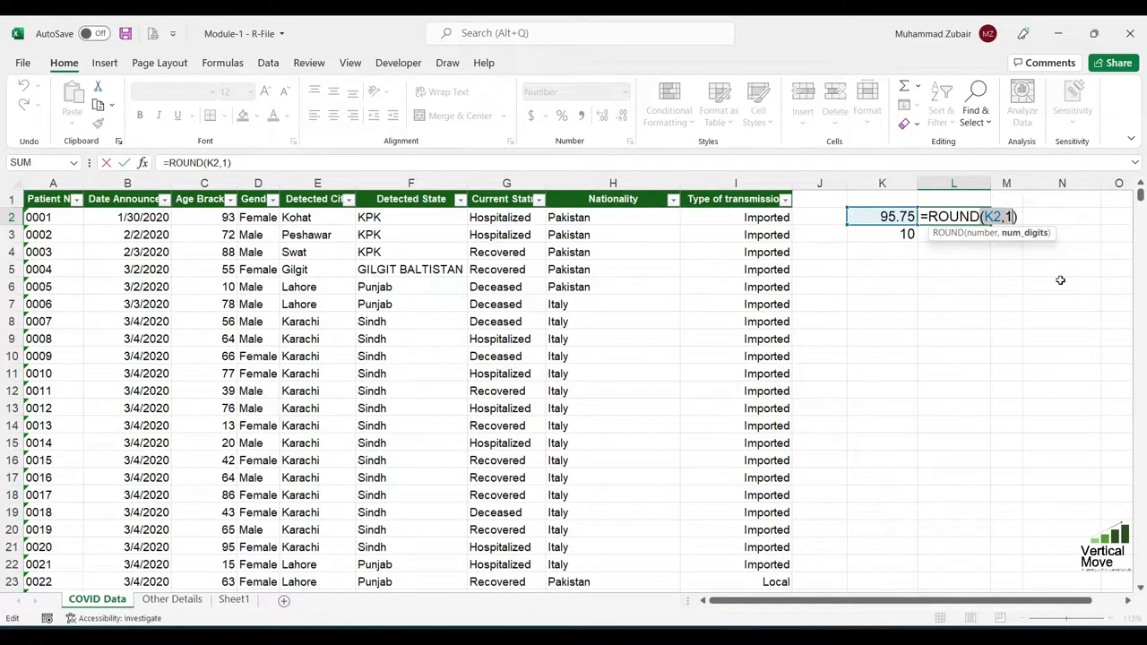
{"action": "key", "text": "Delete"}
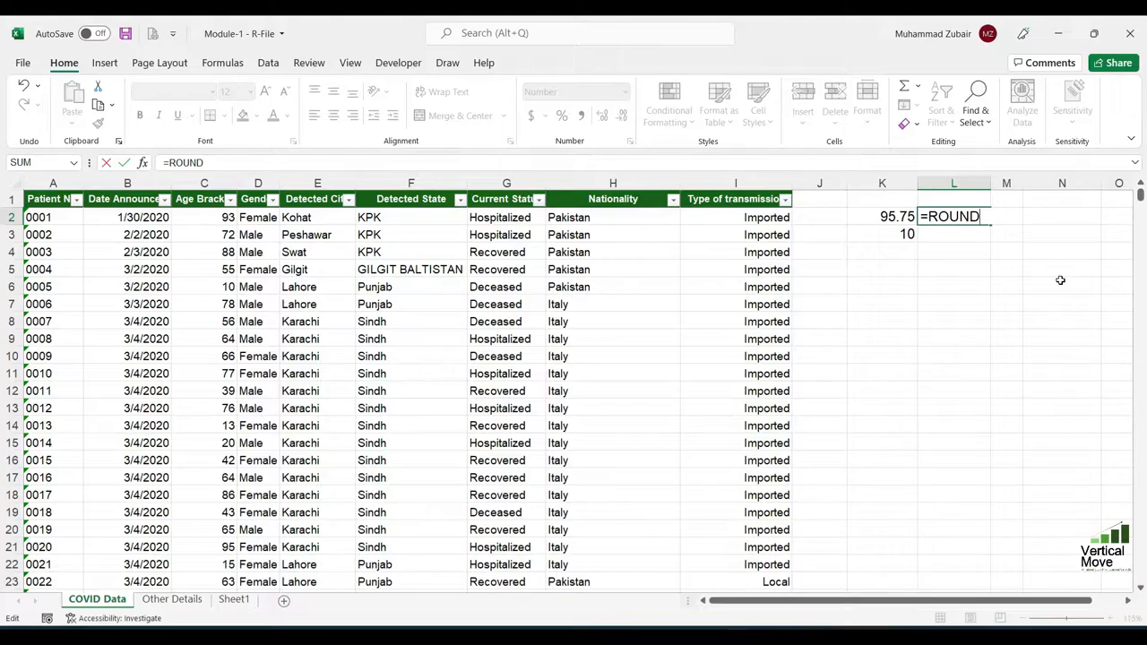
{"action": "type", "text": "up"}
{"action": "key", "text": "shift+Tab"}
{"action": "key", "text": "Left"}
{"action": "key", "text": "Right"}
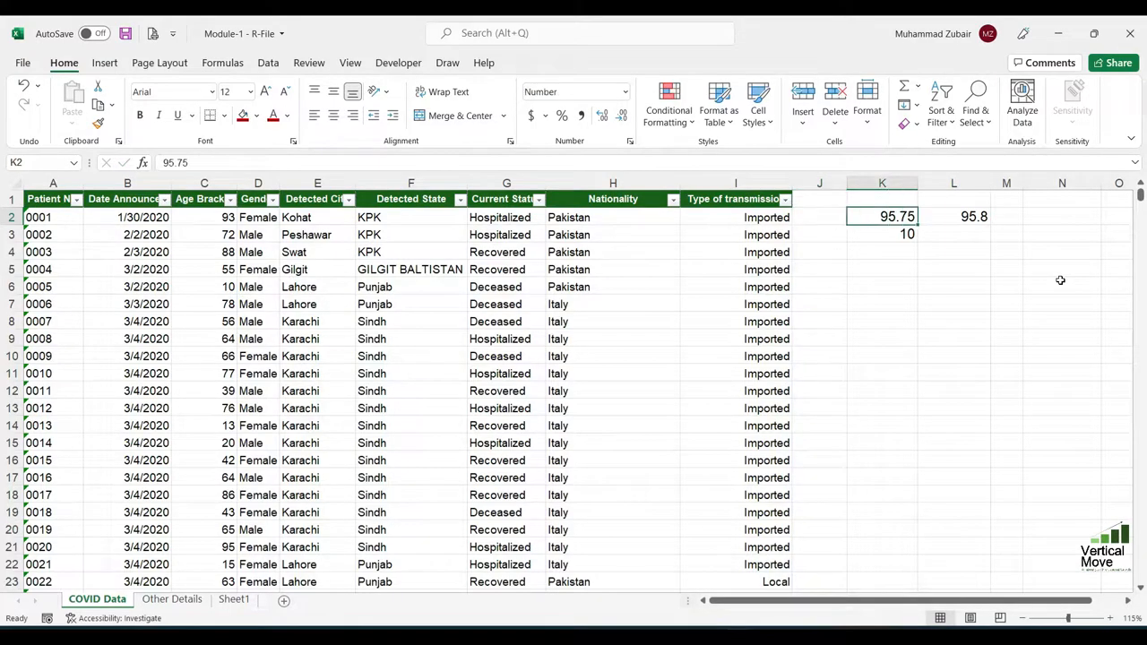
Clear the sample values and formulas from the range K2:L3
{"action": "key", "text": "shift+Right"}
{"action": "key", "text": "shift+Down"}
{"action": "key", "text": "Delete"}
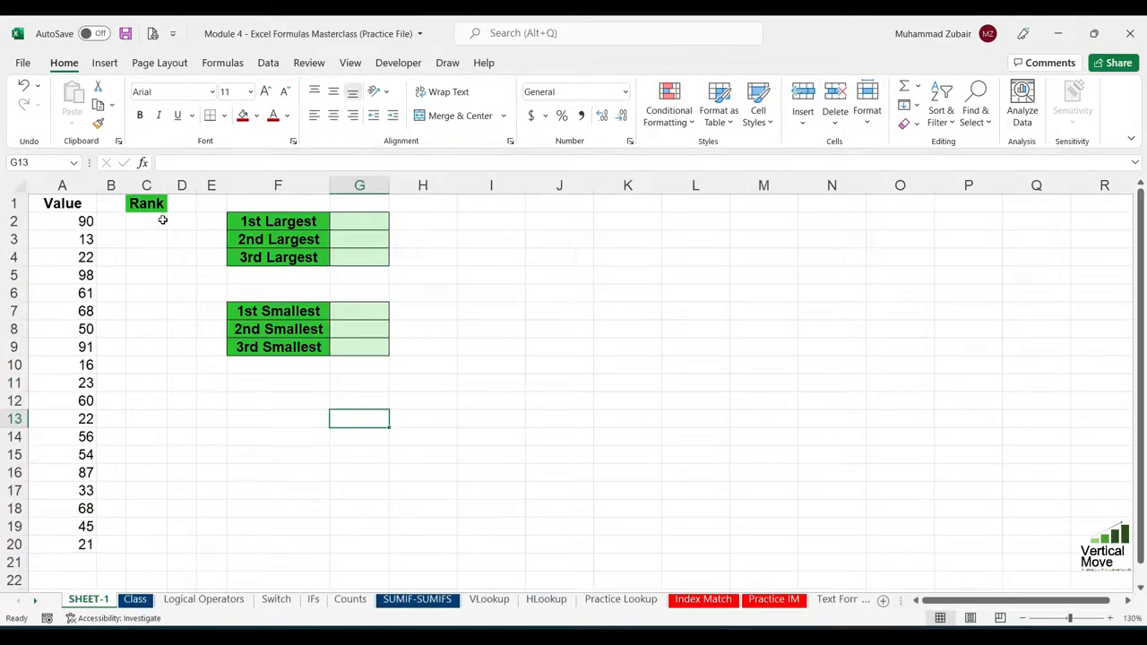
In cell C2 of the Module 4 practice workbook, enter =RANK(A2,A2:A20,0) to rank the first value in descending order
{"action": "left_click", "coordinate": [160, 221]}
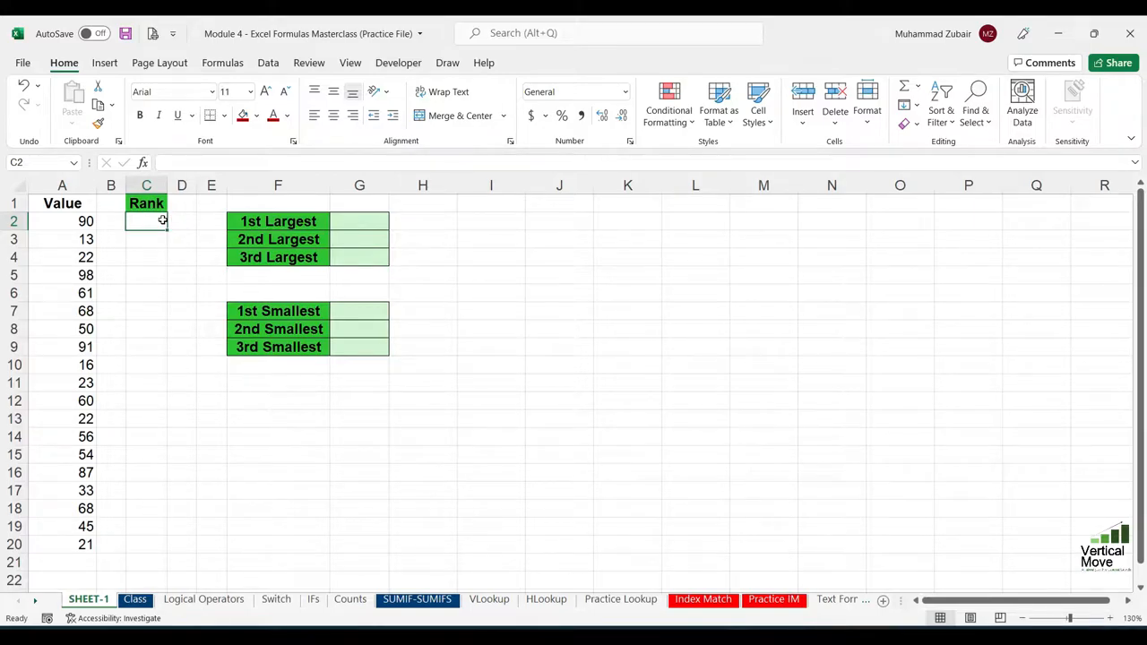
{"action": "left_click_drag", "start_coordinate": [71, 221], "coordinate": [83, 541]}
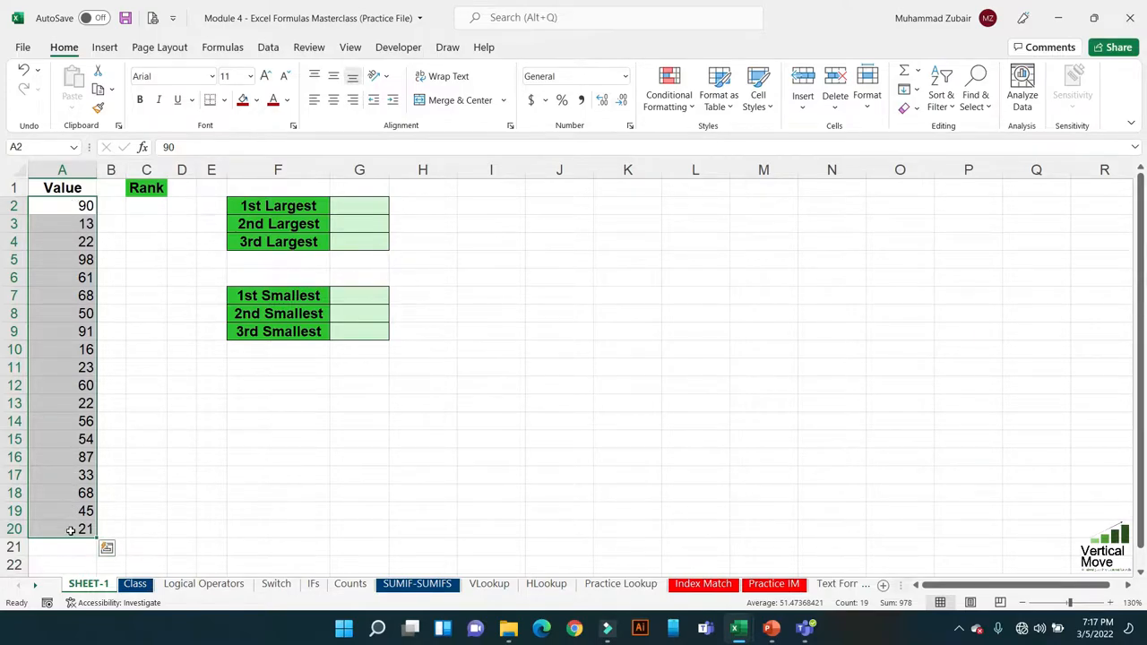
{"action": "left_click", "coordinate": [156, 203]}
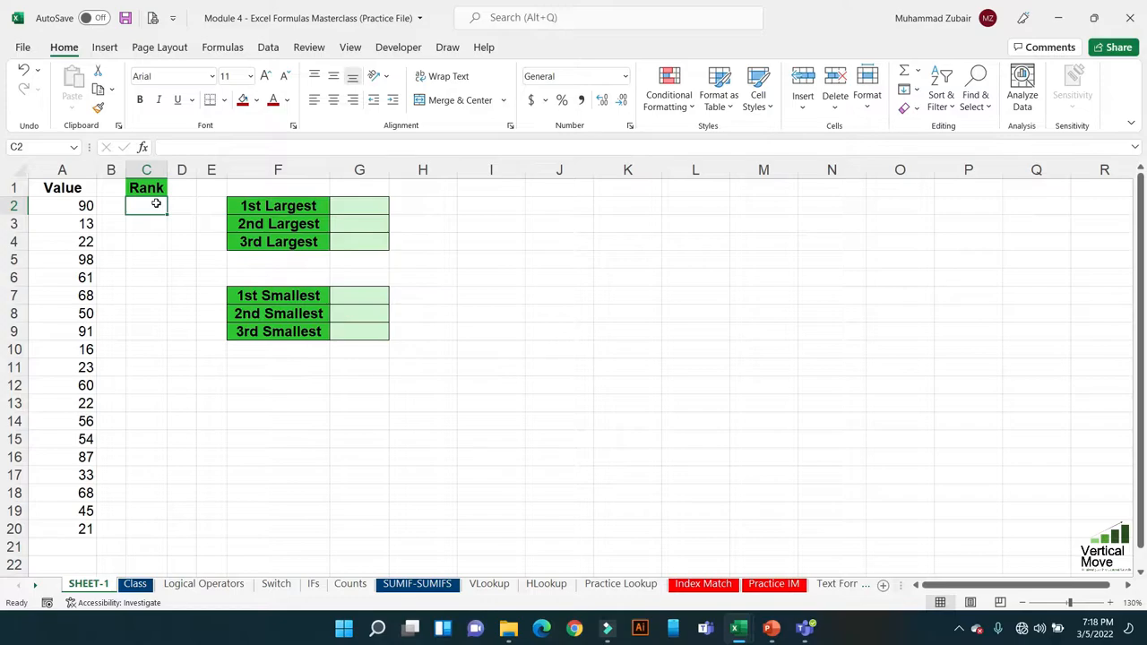
{"action": "type", "text": "=ran"}
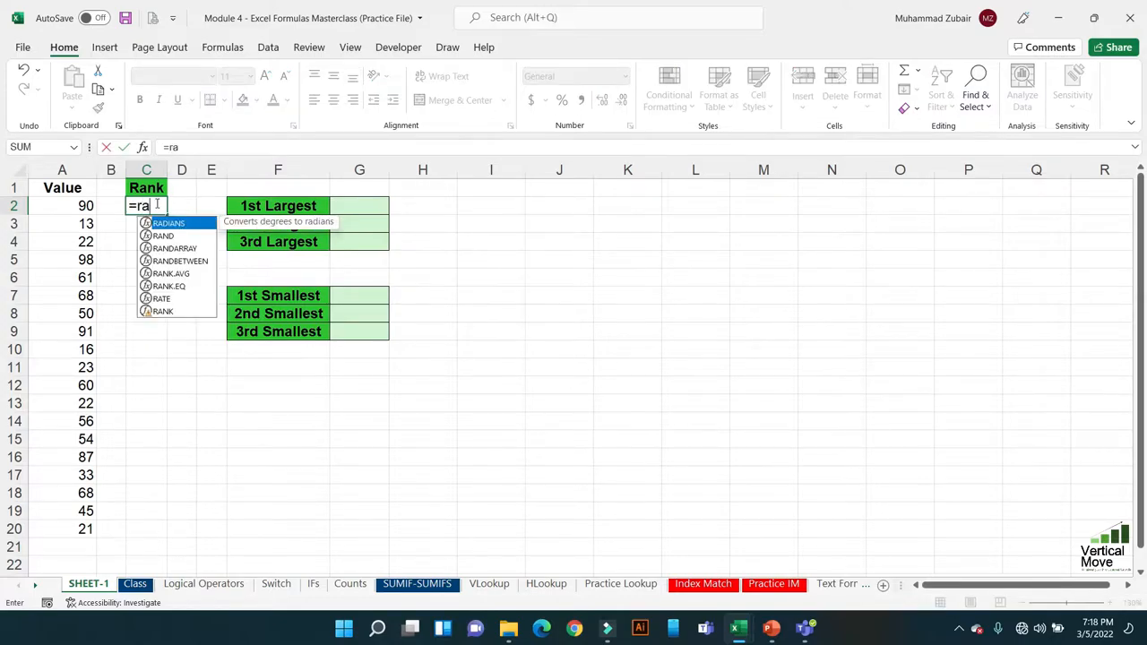
{"action": "type", "text": "k"}
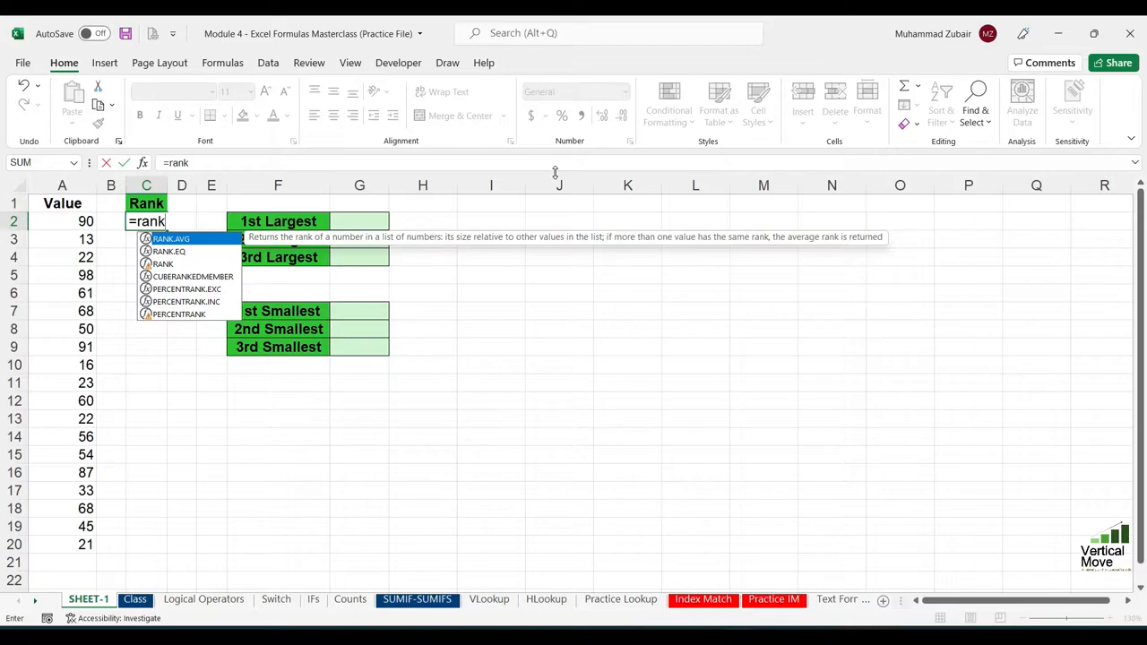
{"action": "type", "text": "("}
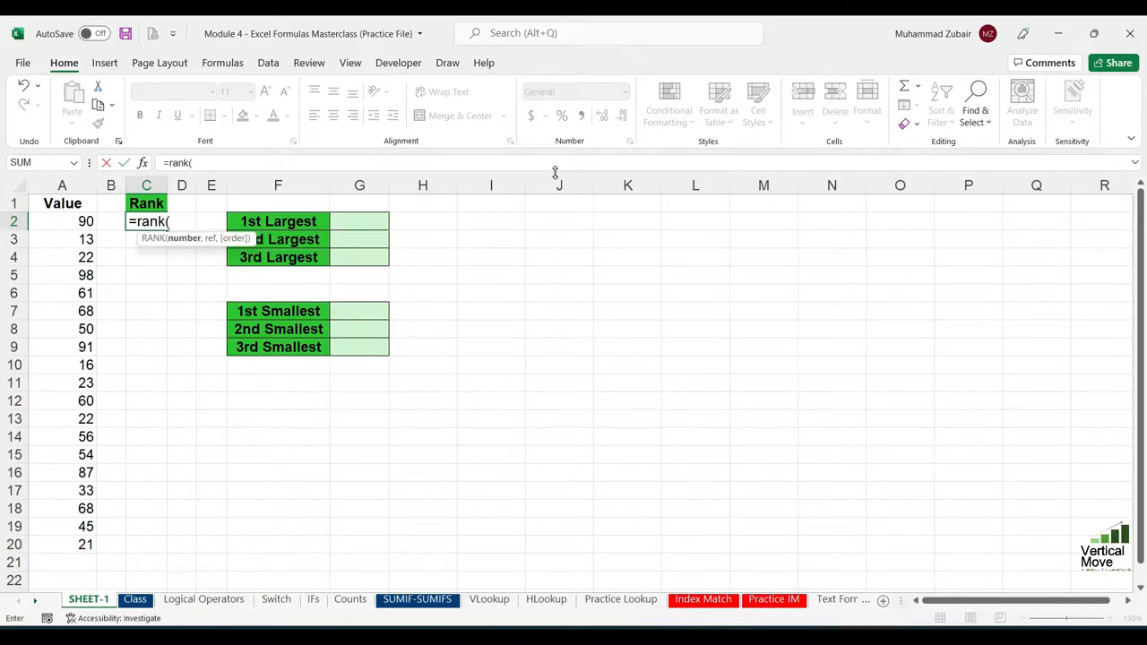
{"action": "key", "text": "Left"}
{"action": "key", "text": "Left"}
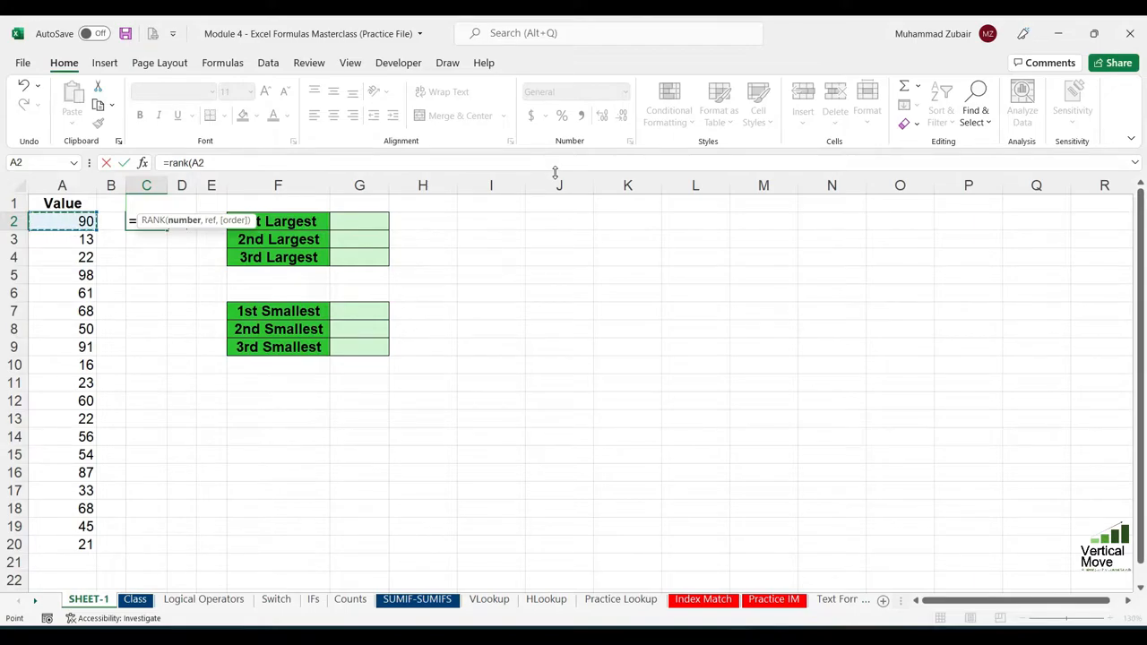
{"action": "type", "text": ","}
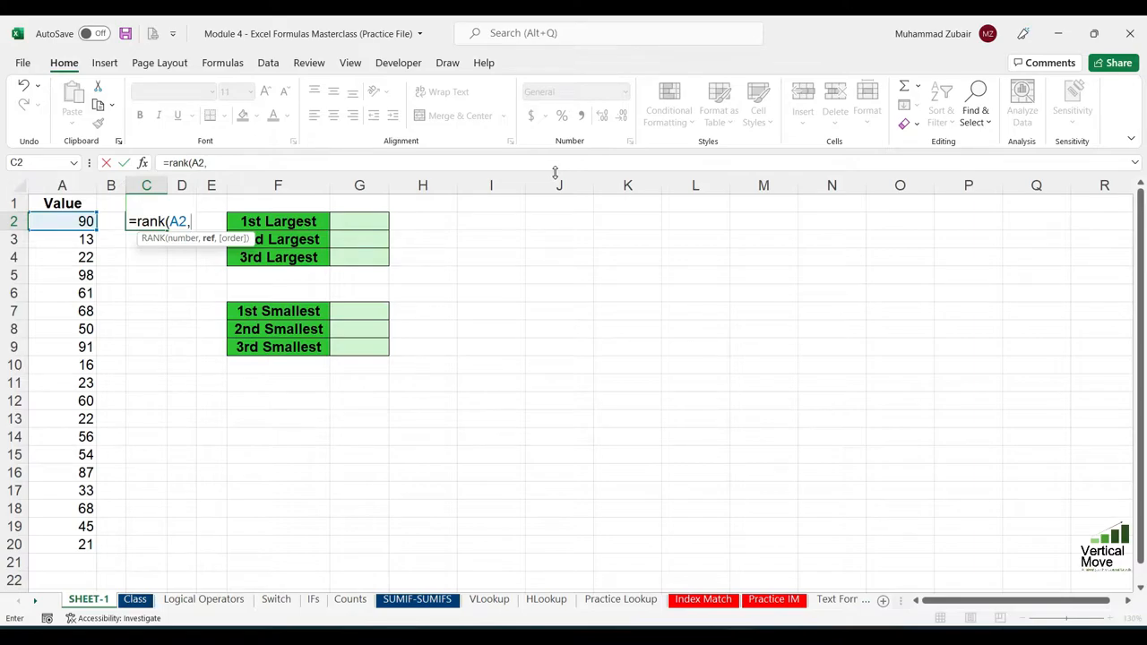
{"action": "key", "text": "Left"}
{"action": "key", "text": "Left"}
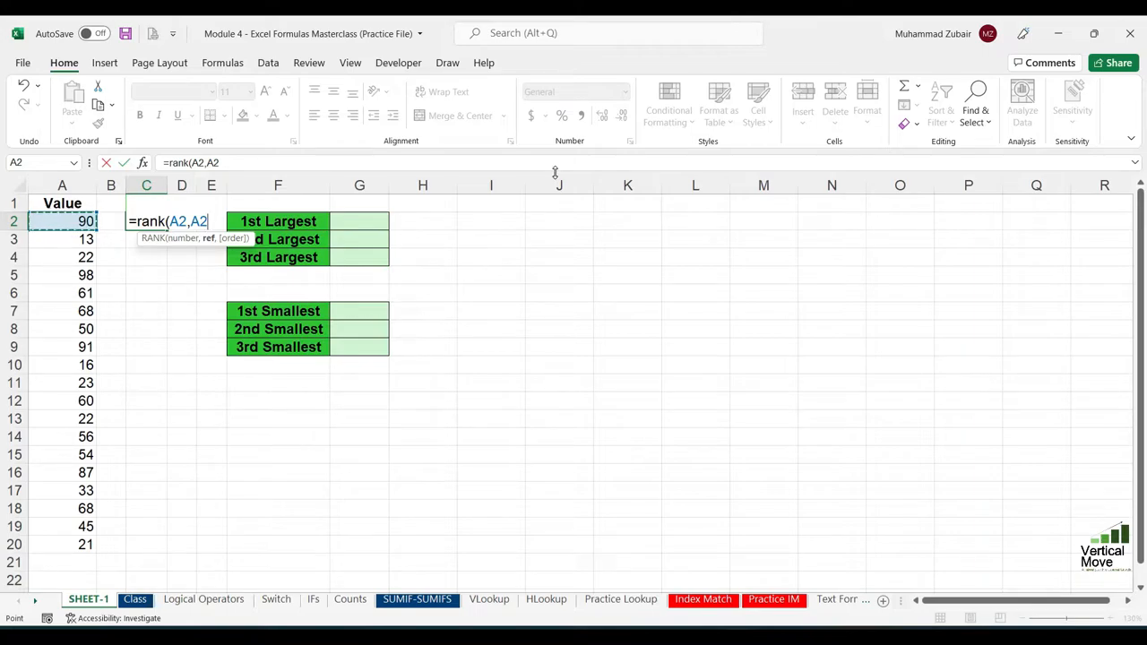
{"action": "key", "text": "ctrl+shift+Down"}
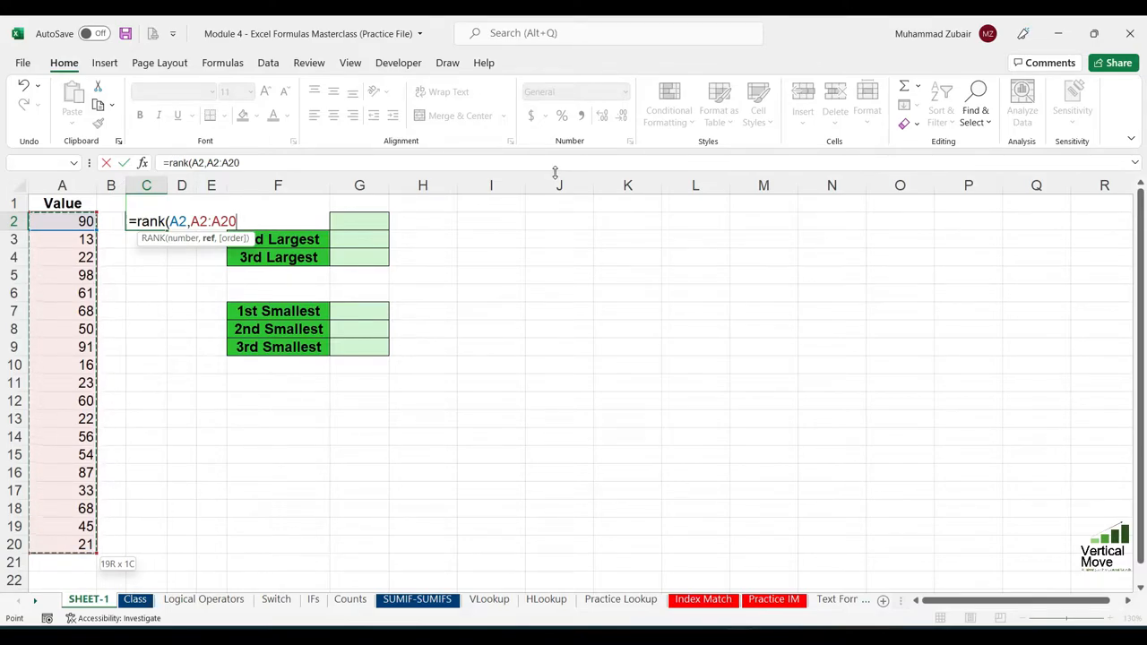
{"action": "type", "text": ","}
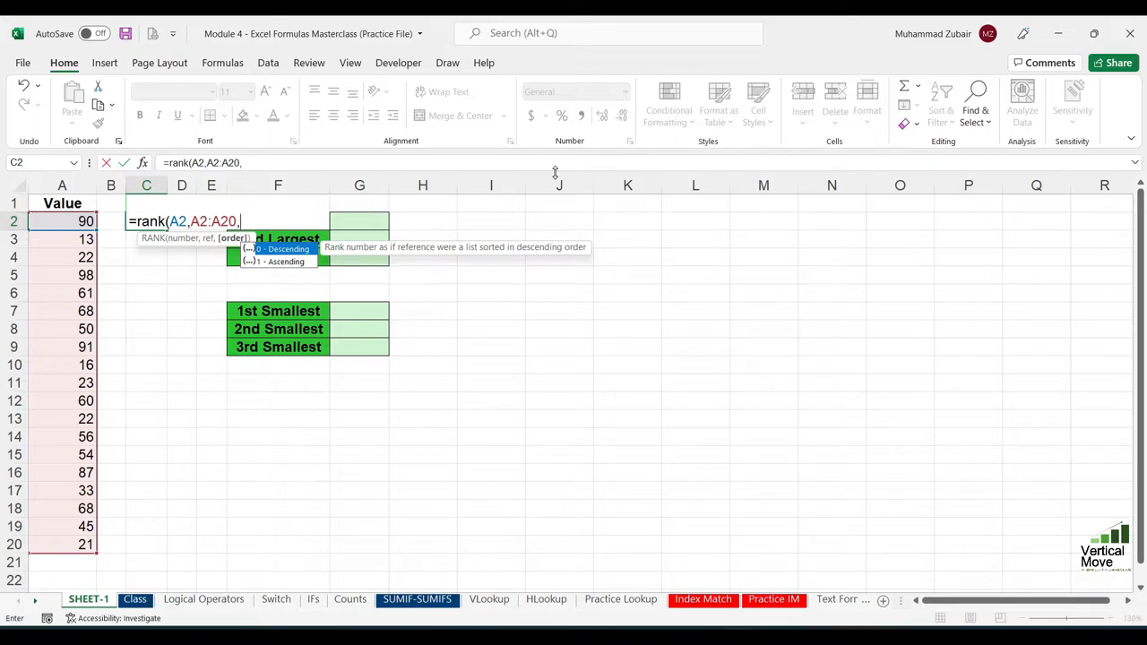
{"action": "type", "text": "0)"}
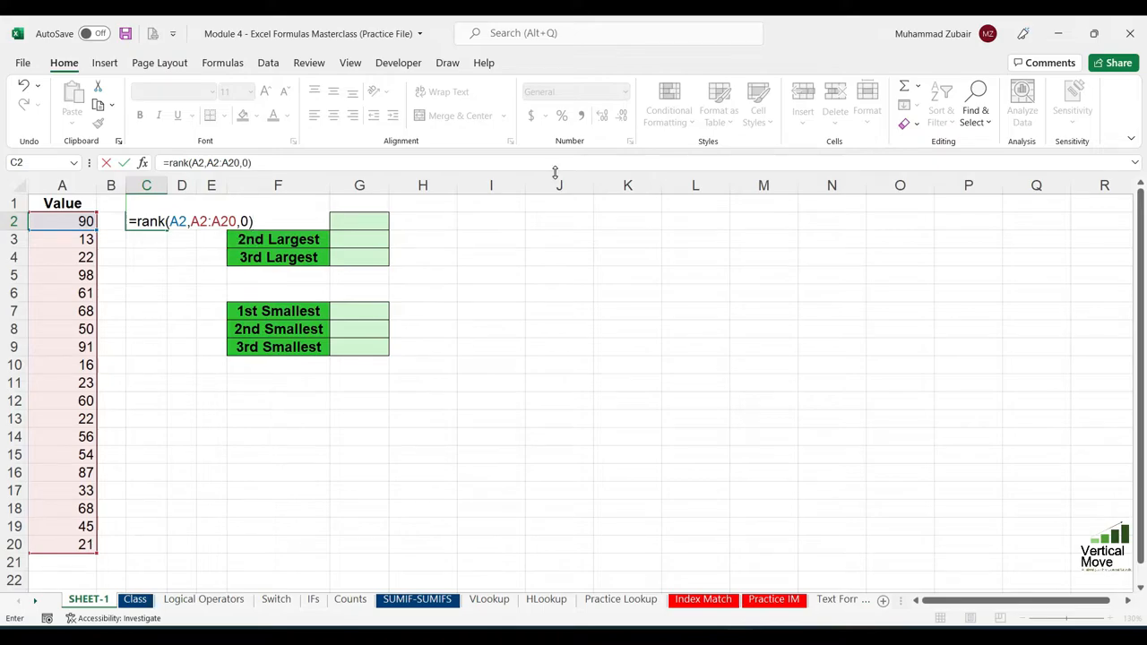
{"action": "key", "text": "Return"}
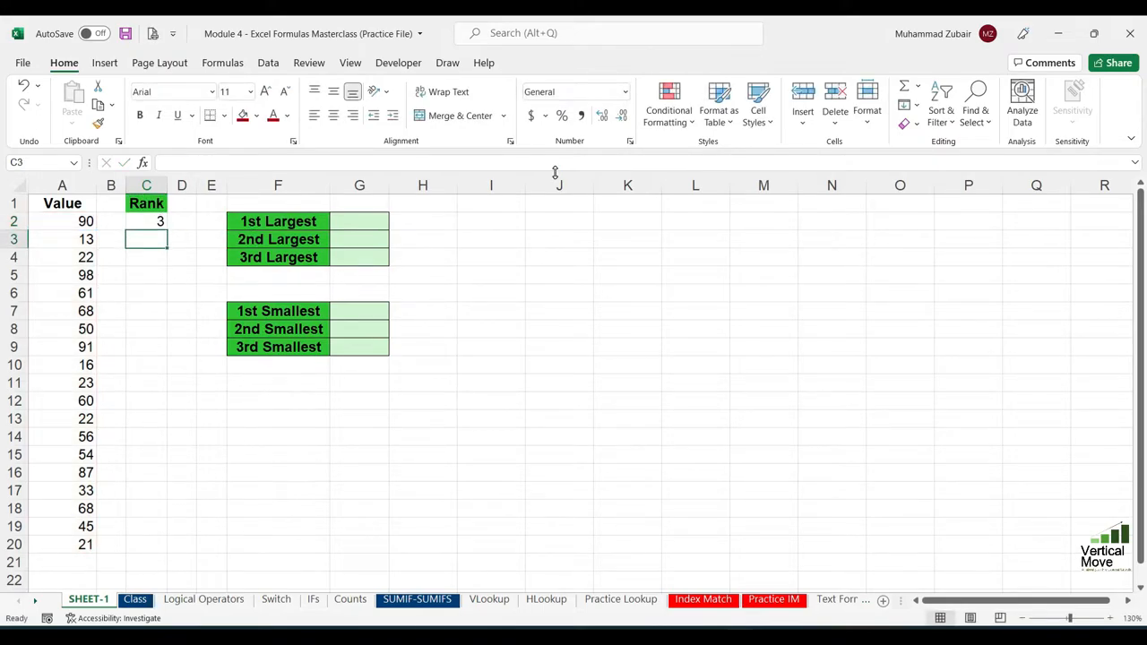
Go through the values in column A to check the rank calculated in C2 against the rest of the list
{"action": "key", "text": "Up"}
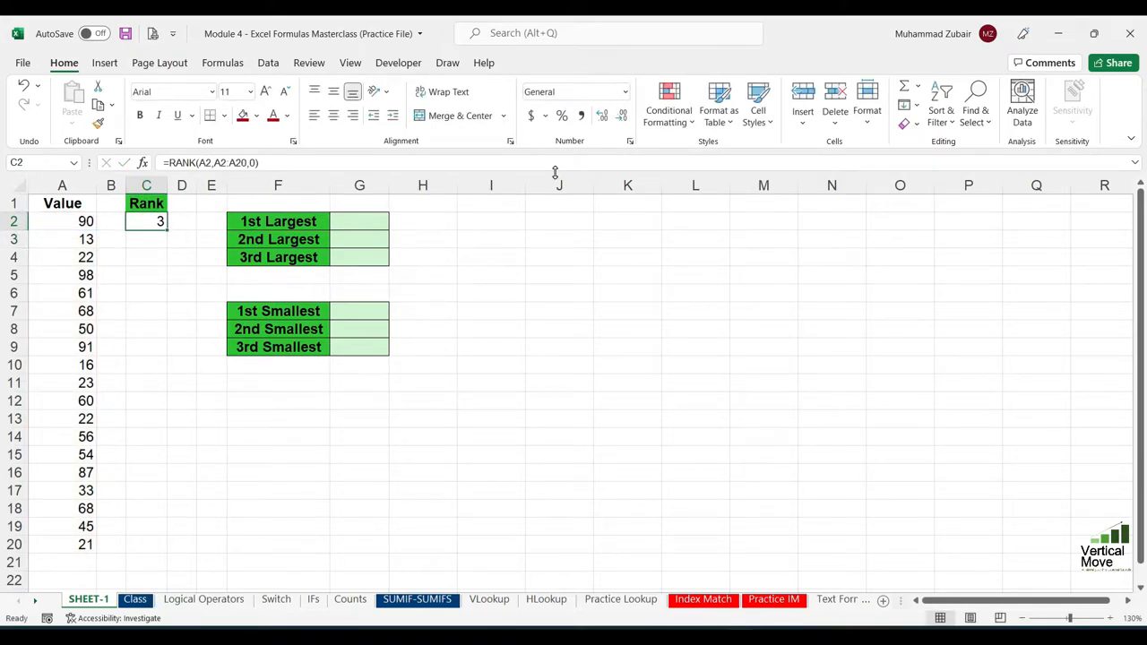
{"action": "key", "text": "Left"}
{"action": "key", "text": "Left"}
{"action": "key", "text": "Down"}
{"action": "key", "text": "Down"}
{"action": "key", "text": "Down"}
{"action": "key", "text": "Down"}
{"action": "key", "text": "Down"}
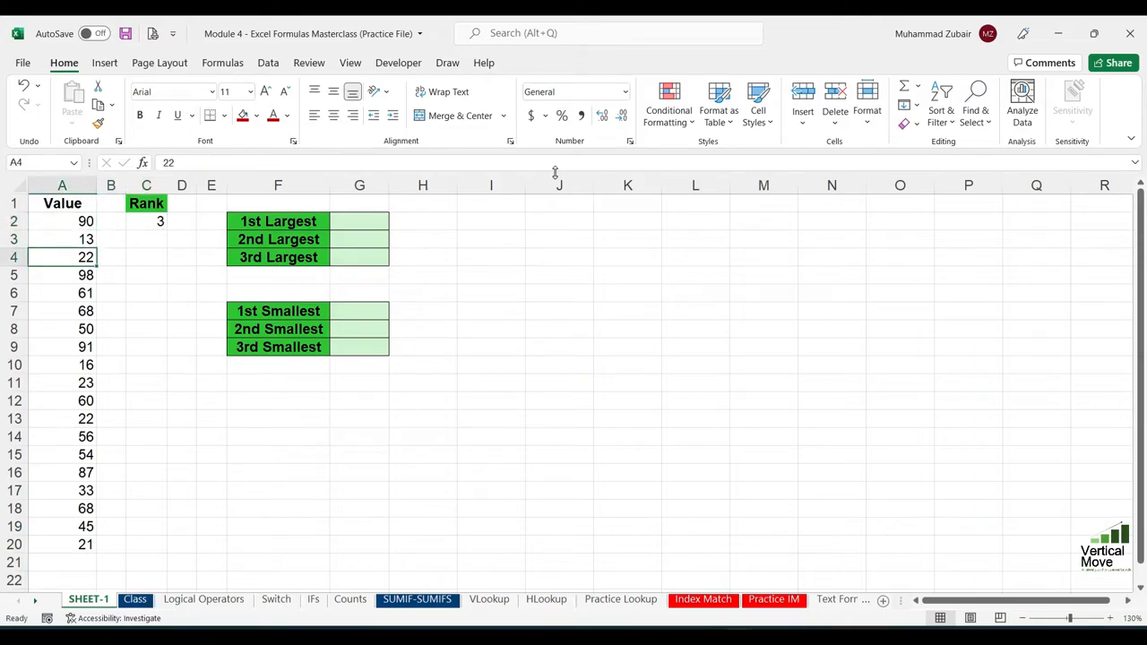
{"action": "key", "text": "Down"}
{"action": "key", "text": "Down"}
{"action": "key", "text": "Down"}
{"action": "key", "text": "Down"}
{"action": "key", "text": "Down"}
{"action": "key", "text": "Down"}
{"action": "key", "text": "Down"}
{"action": "key", "text": "Down"}
{"action": "key", "text": "Down"}
{"action": "key", "text": "Down"}
{"action": "key", "text": "Down"}
{"action": "key", "text": "Down"}
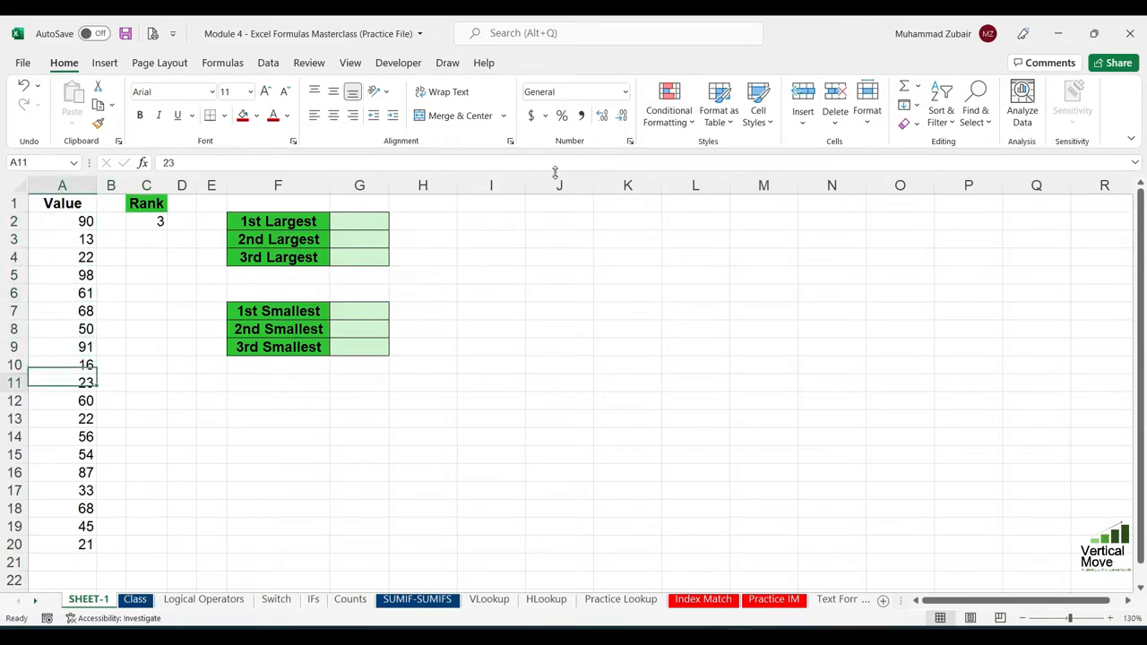
{"action": "key", "text": "Up"}
{"action": "key", "text": "Up"}
{"action": "key", "text": "Up"}
{"action": "key", "text": "Up"}
{"action": "key", "text": "Up"}
{"action": "key", "text": "Up"}
{"action": "key", "text": "Up"}
{"action": "key", "text": "Up"}
{"action": "key", "text": "Up"}
{"action": "key", "text": "Up"}
{"action": "key", "text": "Up"}
{"action": "key", "text": "Up"}
{"action": "key", "text": "Up"}
{"action": "key", "text": "Up"}
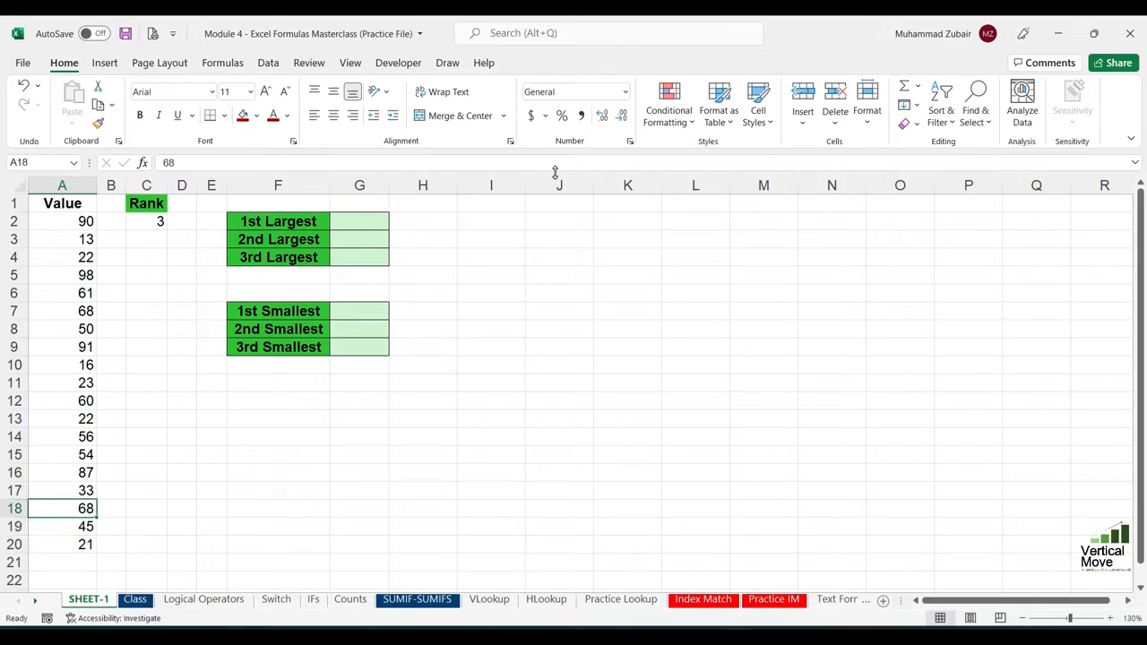
{"action": "key", "text": "Up"}
{"action": "key", "text": "Up"}
{"action": "key", "text": "Up"}
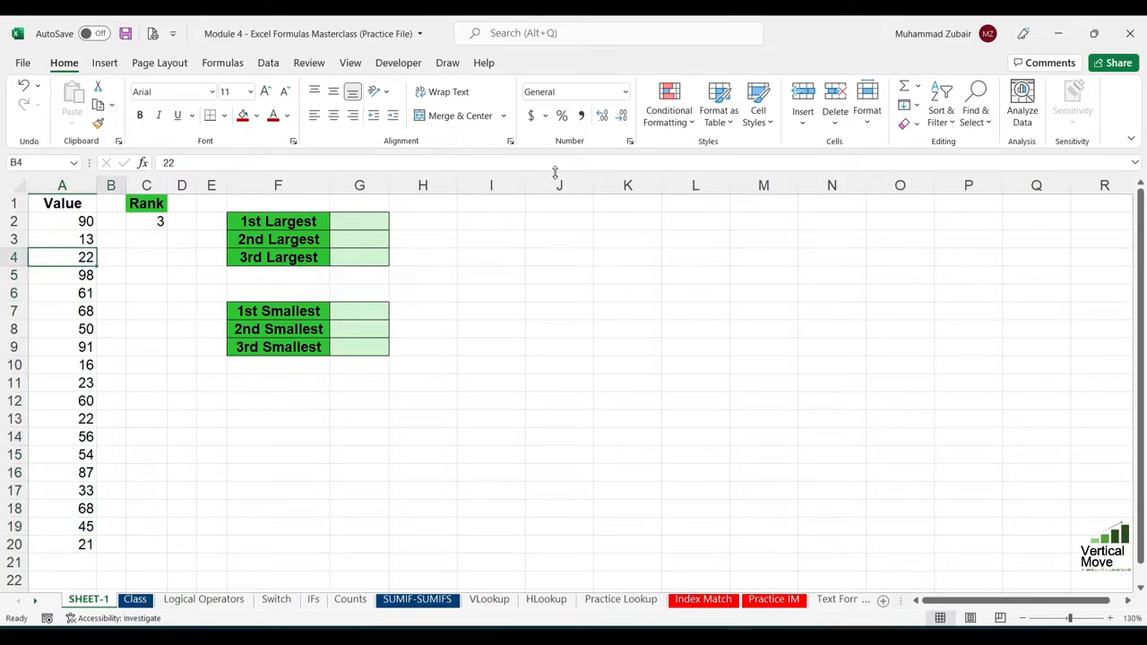
Make the reference range in C2's RANK formula absolute as $A$2:$A$20, keeping A2 relative
{"action": "key", "text": "Right"}
{"action": "key", "text": "Right"}
{"action": "key", "text": "F2"}
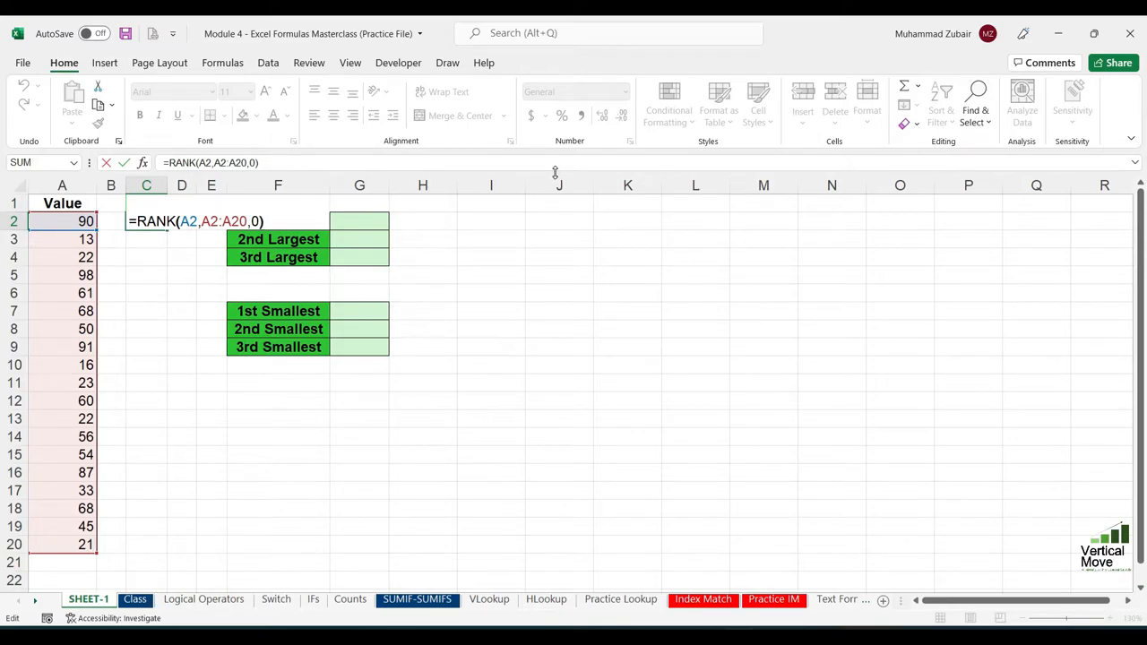
{"action": "key", "text": "Left"}
{"action": "key", "text": "Left"}
{"action": "key", "text": "Left"}
{"action": "key", "text": "shift+Left"}
{"action": "key", "text": "shift+Left"}
{"action": "key", "text": "shift+Left"}
{"action": "key", "text": "shift+Left"}
{"action": "key", "text": "shift+Left"}
{"action": "key", "text": "shift+Left"}
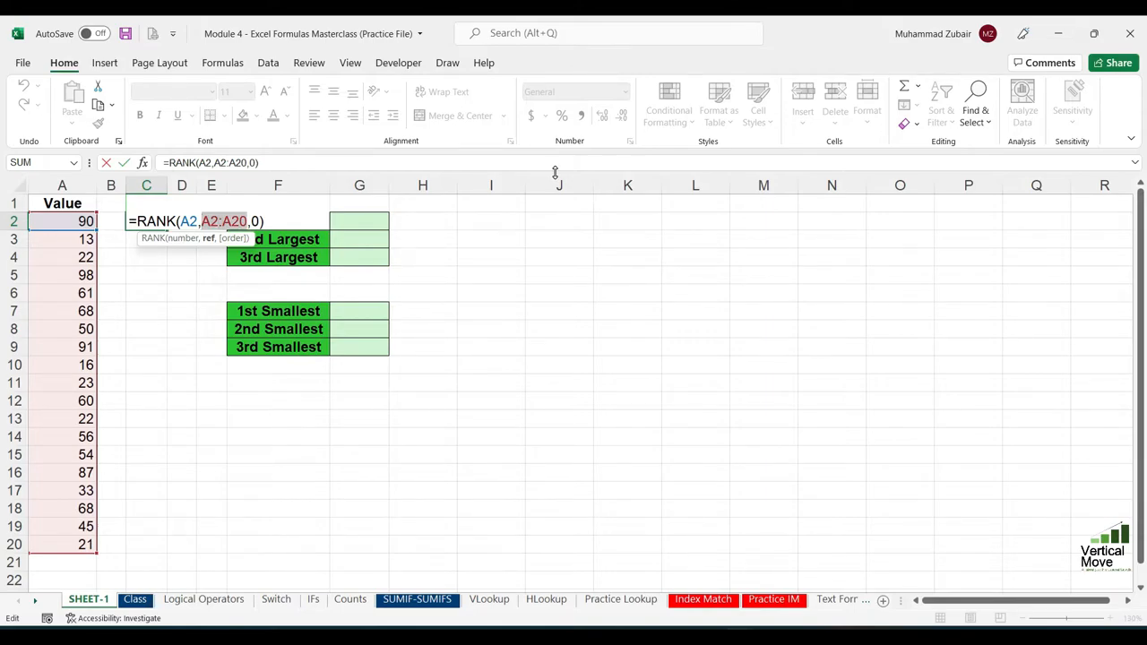
{"action": "key", "text": "F4"}
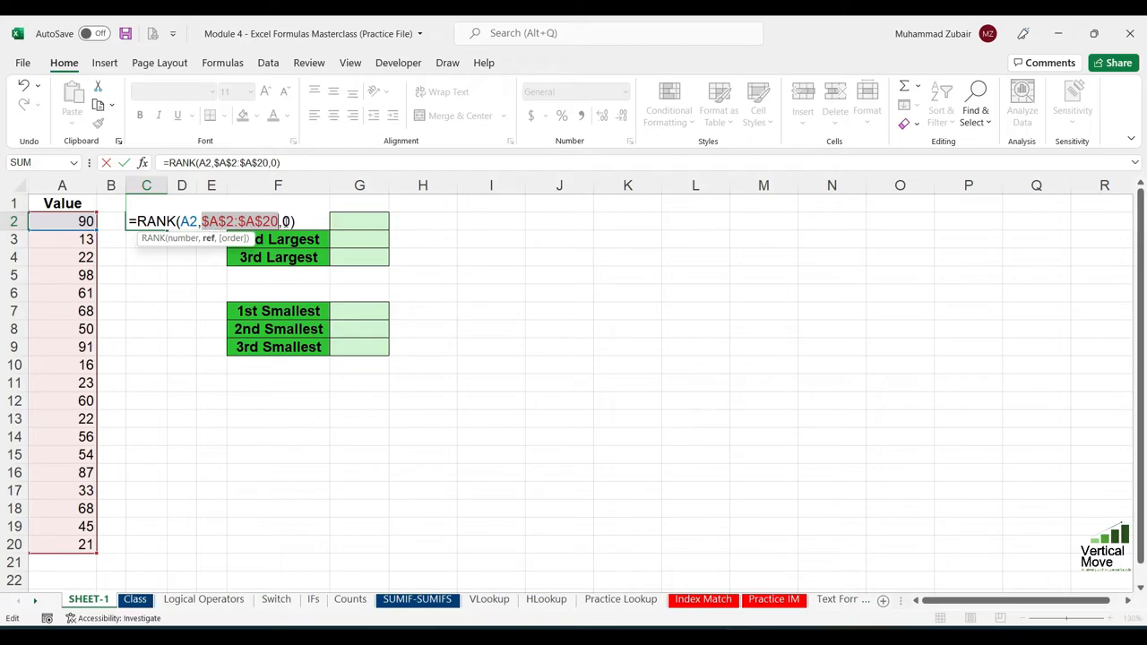
{"action": "left_click_drag", "start_coordinate": [237, 220], "coordinate": [279, 221]}
{"action": "left_click", "coordinate": [240, 220]}
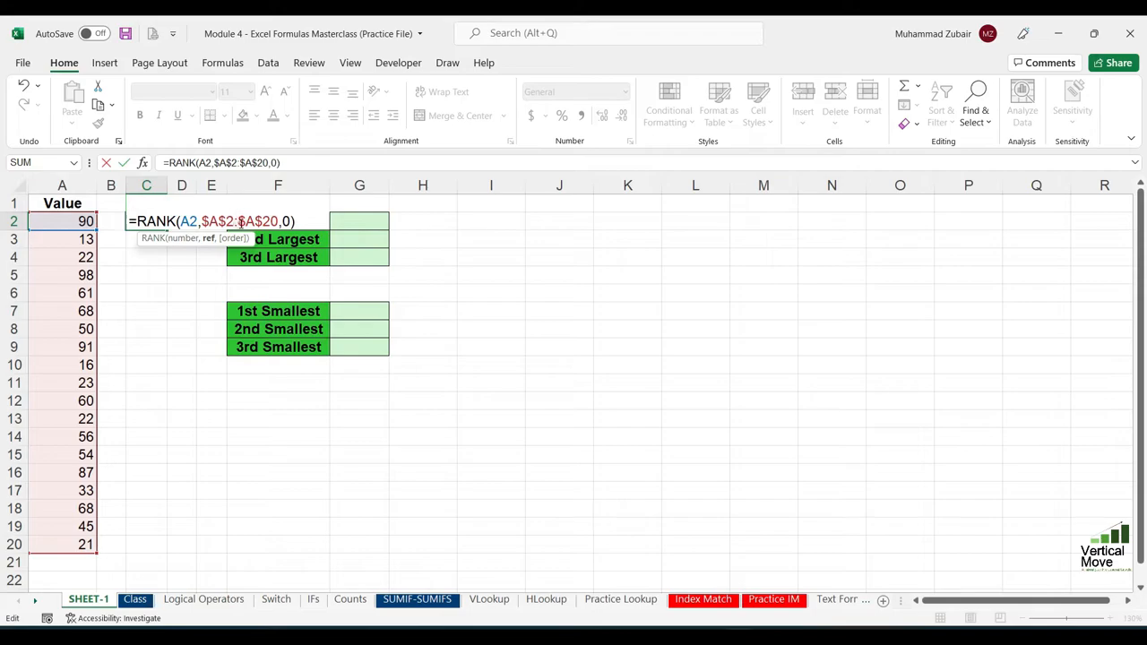
{"action": "left_click_drag", "start_coordinate": [278, 221], "coordinate": [200, 220]}
{"action": "left_click", "coordinate": [180, 220]}
{"action": "key", "text": "Return"}
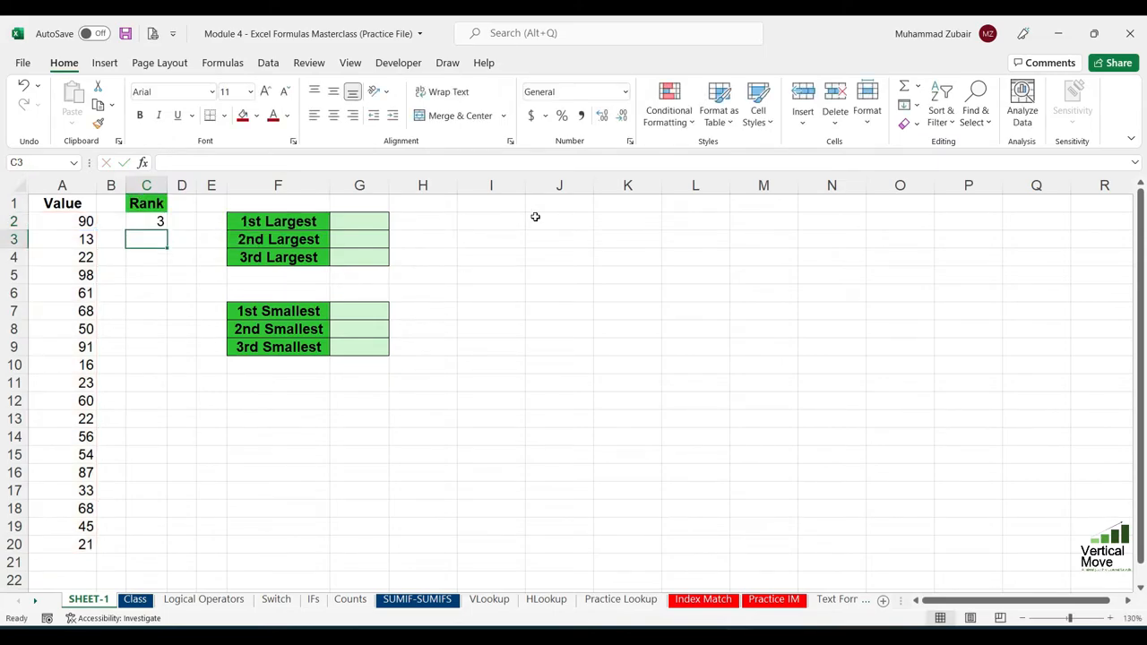
Fill the RANK formula from C2 down to C20 and inspect the relative and absolute references in C20
{"action": "left_click", "coordinate": [159, 223]}
{"action": "left_click_drag", "start_coordinate": [166, 231], "coordinate": [157, 549]}
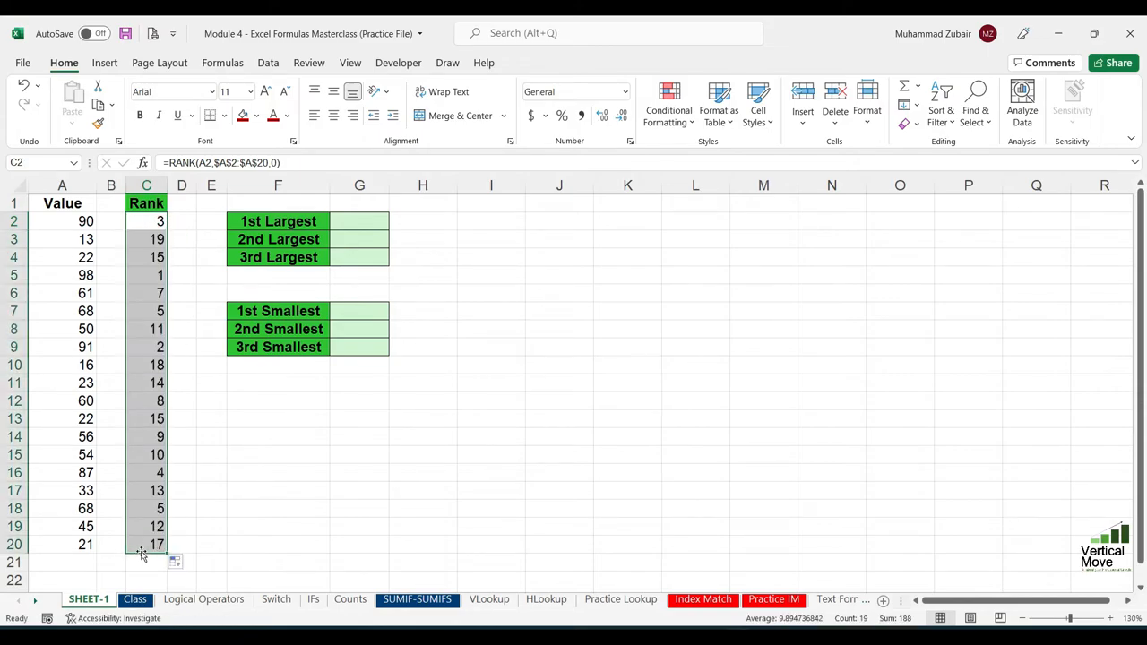
{"action": "left_click", "coordinate": [145, 545]}
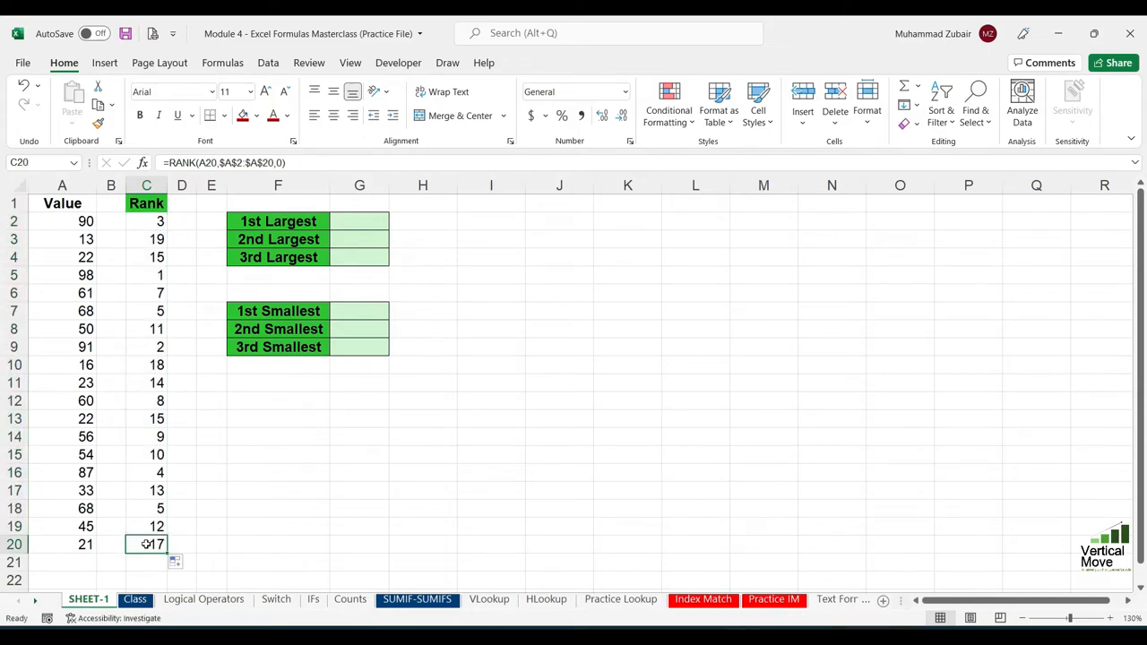
{"action": "double_click", "coordinate": [145, 544]}
{"action": "left_click_drag", "start_coordinate": [209, 544], "coordinate": [280, 542]}
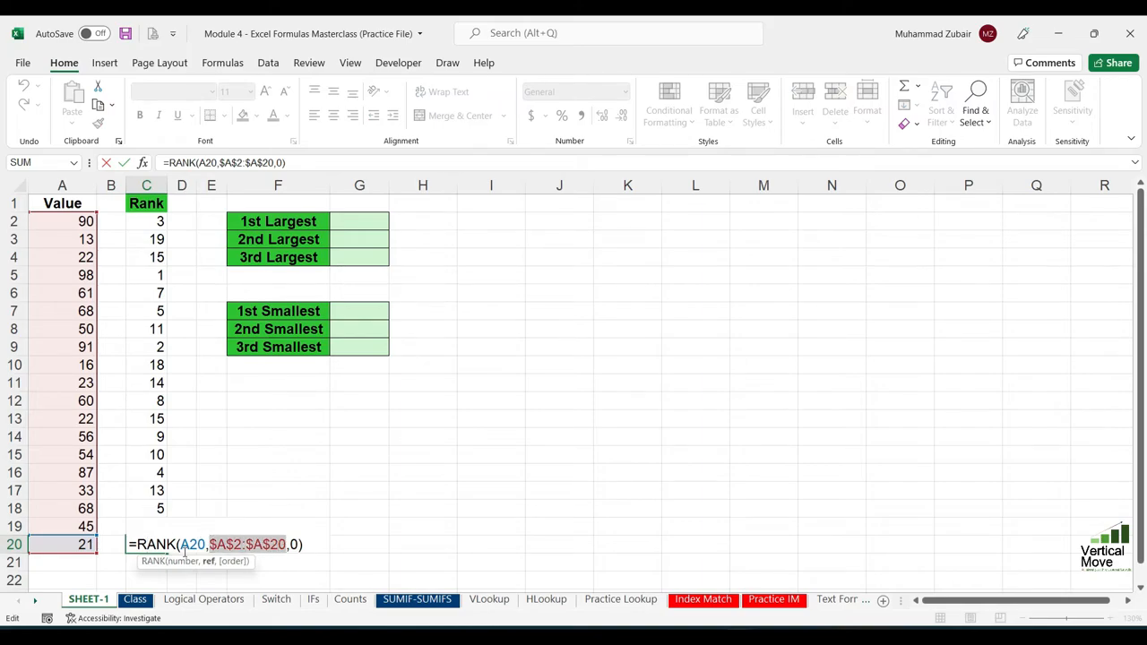
{"action": "left_click_drag", "start_coordinate": [181, 544], "coordinate": [206, 544]}
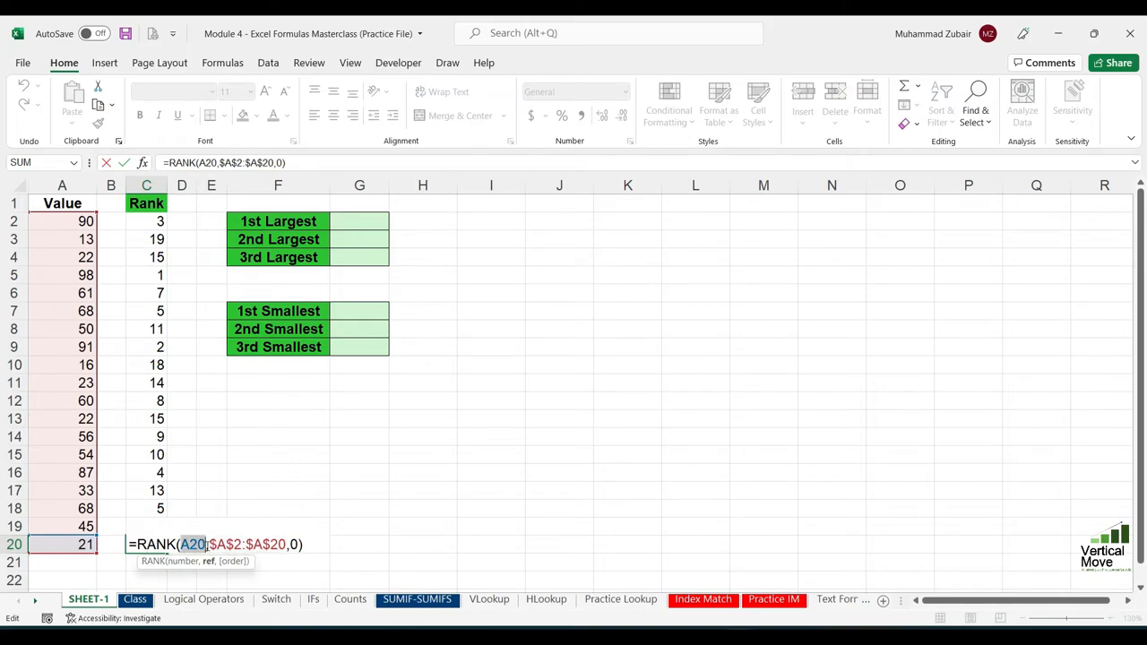
{"action": "left_click", "coordinate": [42, 538]}
{"action": "key", "text": "Return"}
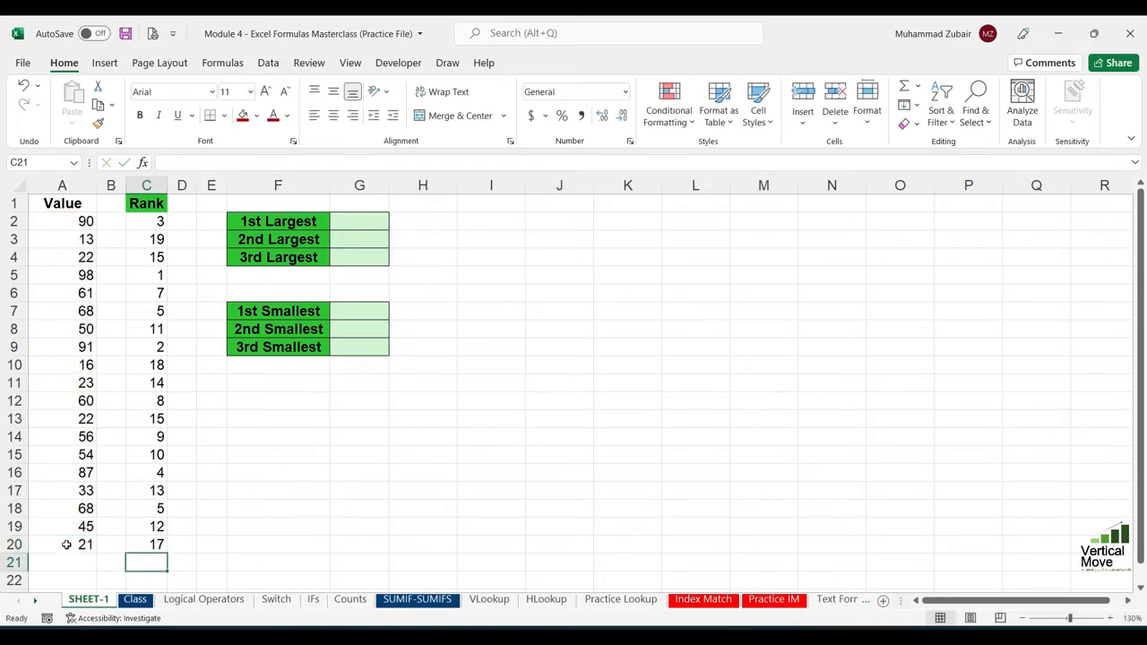
Review the ranks in column C against their values in column A, checking the highest ranks and tied values
{"action": "key", "text": "Up"}
{"action": "key", "text": "Up"}
{"action": "key", "text": "Up"}
{"action": "key", "text": "Up"}
{"action": "key", "text": "Up"}
{"action": "key", "text": "Up"}
{"action": "key", "text": "Up"}
{"action": "key", "text": "Up"}
{"action": "key", "text": "Up"}
{"action": "key", "text": "Up"}
{"action": "key", "text": "Up"}
{"action": "key", "text": "Up"}
{"action": "key", "text": "Up"}
{"action": "key", "text": "Up"}
{"action": "key", "text": "Up"}
{"action": "key", "text": "Up"}
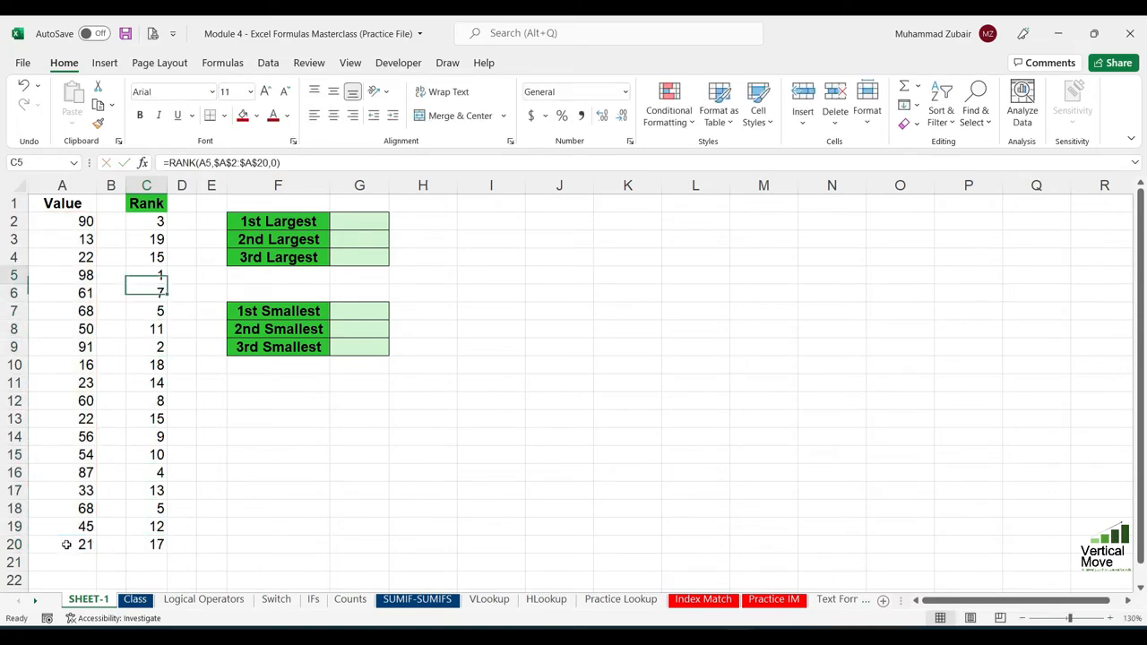
{"action": "key", "text": "Down"}
{"action": "key", "text": "Down"}
{"action": "key", "text": "Down"}
{"action": "key", "text": "Down"}
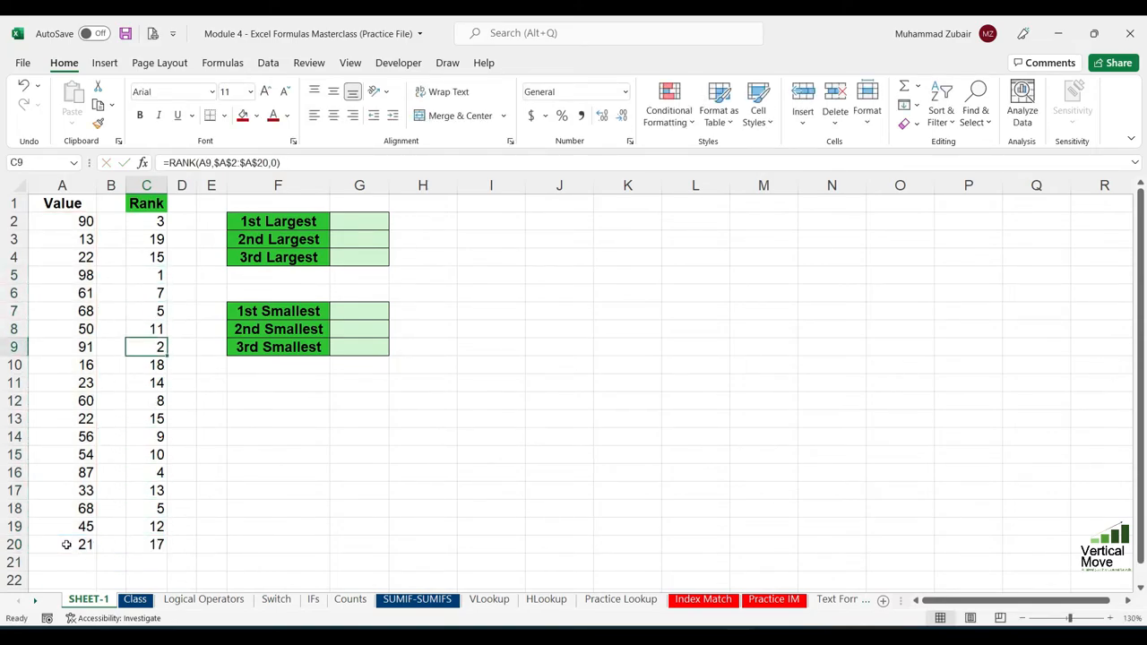
{"action": "key", "text": "Down"}
{"action": "key", "text": "Down"}
{"action": "key", "text": "Down"}
{"action": "key", "text": "Down"}
{"action": "key", "text": "Down"}
{"action": "key", "text": "Down"}
{"action": "key", "text": "Down"}
{"action": "key", "text": "Down"}
{"action": "key", "text": "Down"}
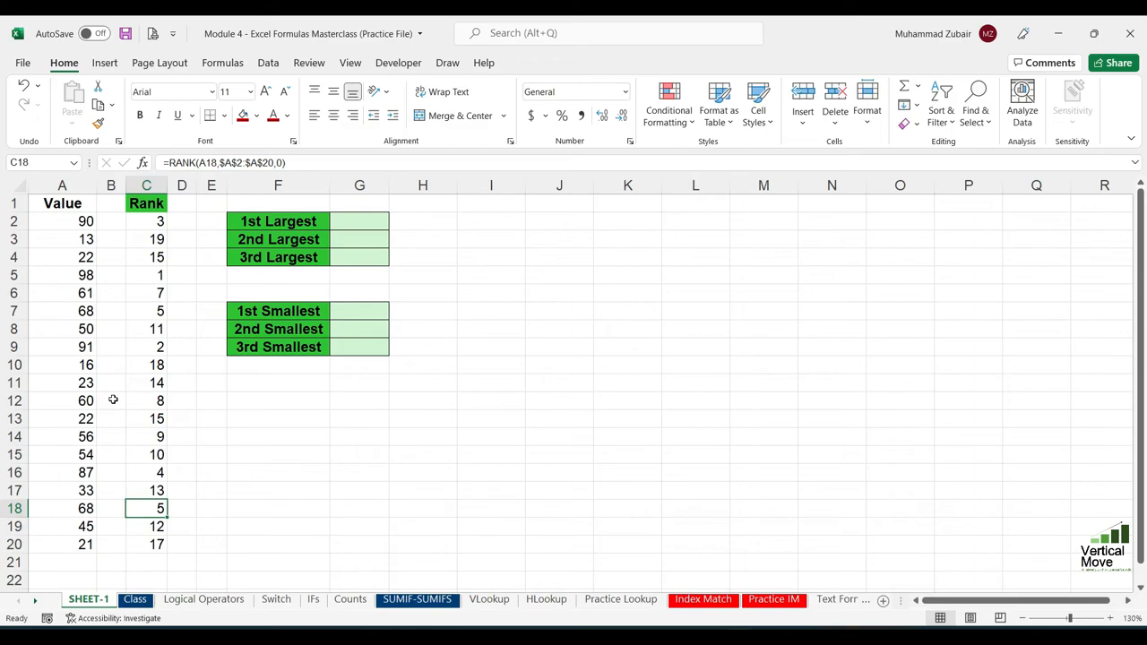